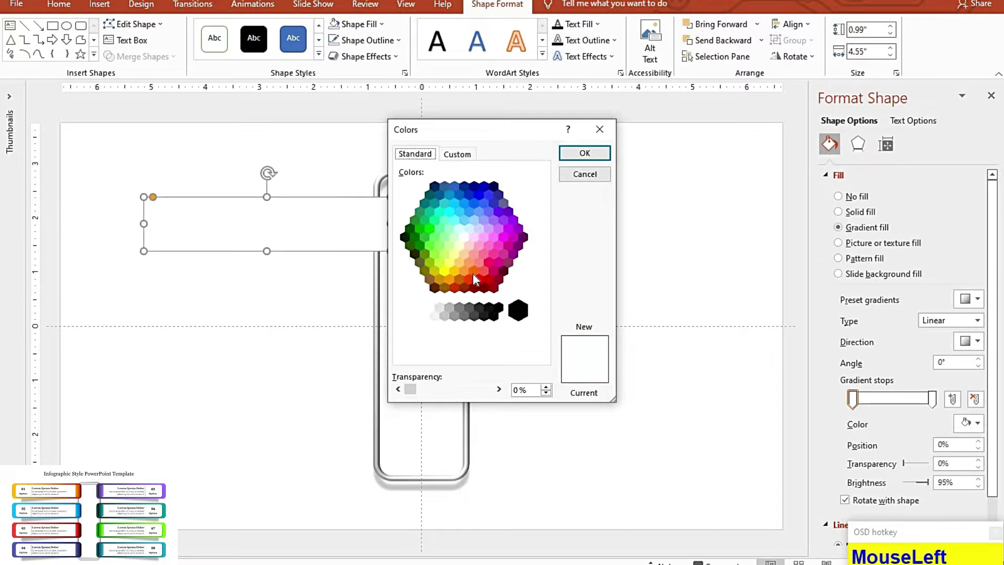
Step: Colour the bar's gradient with orange at the first stop and red at the last stop
{"action": "left_click", "coordinate": [585, 153]}
{"action": "left_click", "coordinate": [932, 398]}
{"action": "left_click", "coordinate": [967, 422]}
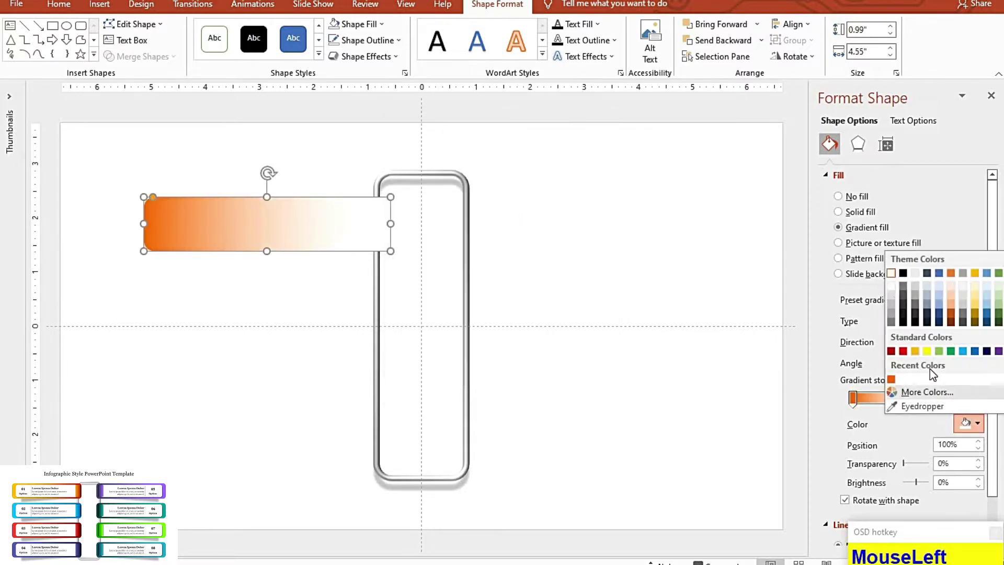
{"action": "left_click", "coordinate": [910, 408]}
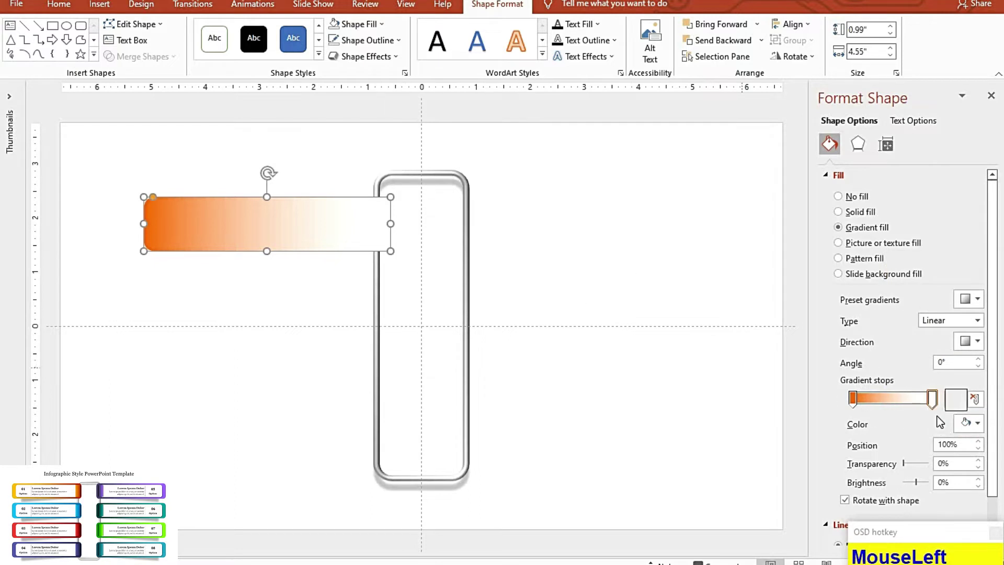
{"action": "left_click", "coordinate": [978, 424]}
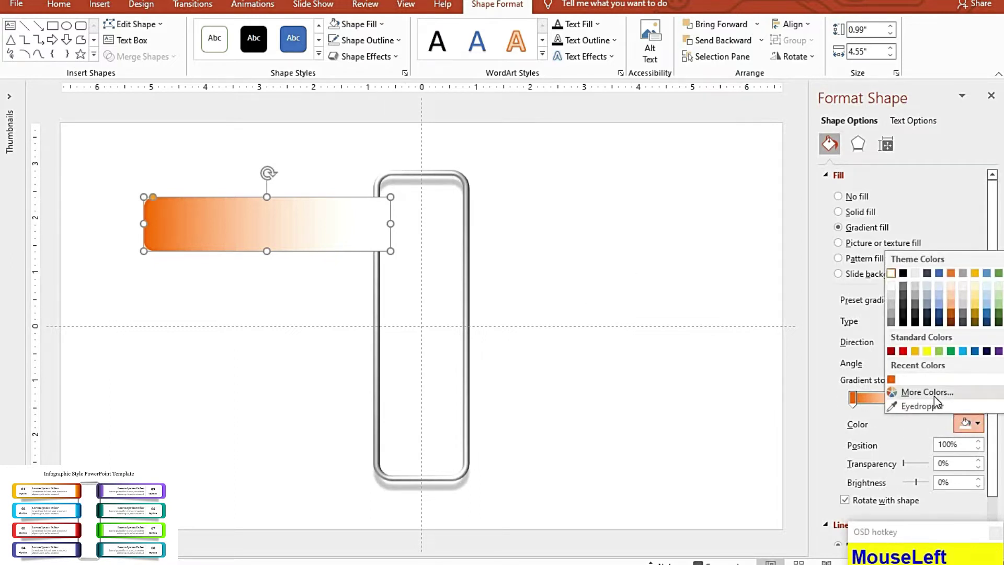
{"action": "left_click", "coordinate": [933, 397]}
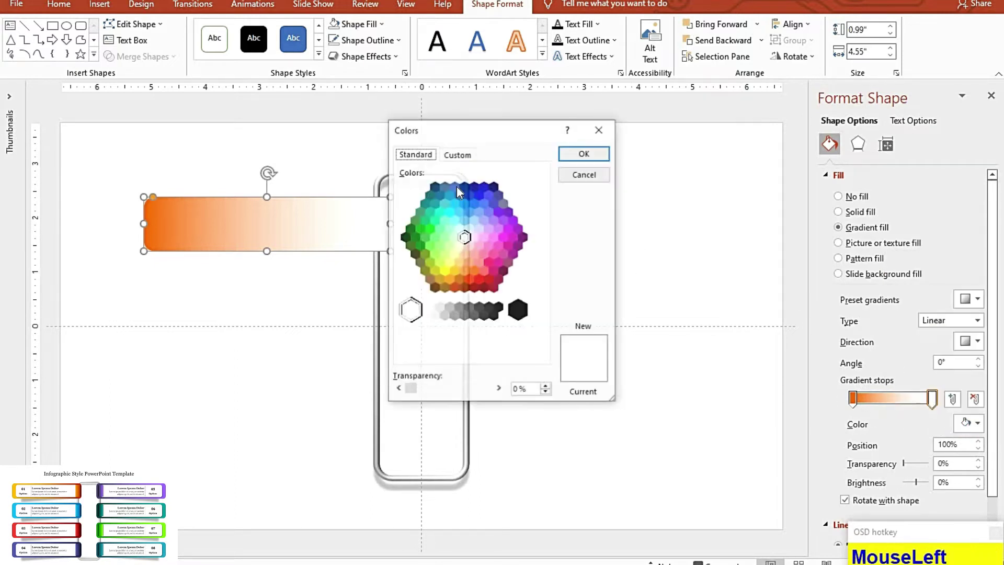
{"action": "left_click", "coordinate": [470, 284]}
{"action": "left_click", "coordinate": [584, 152]}
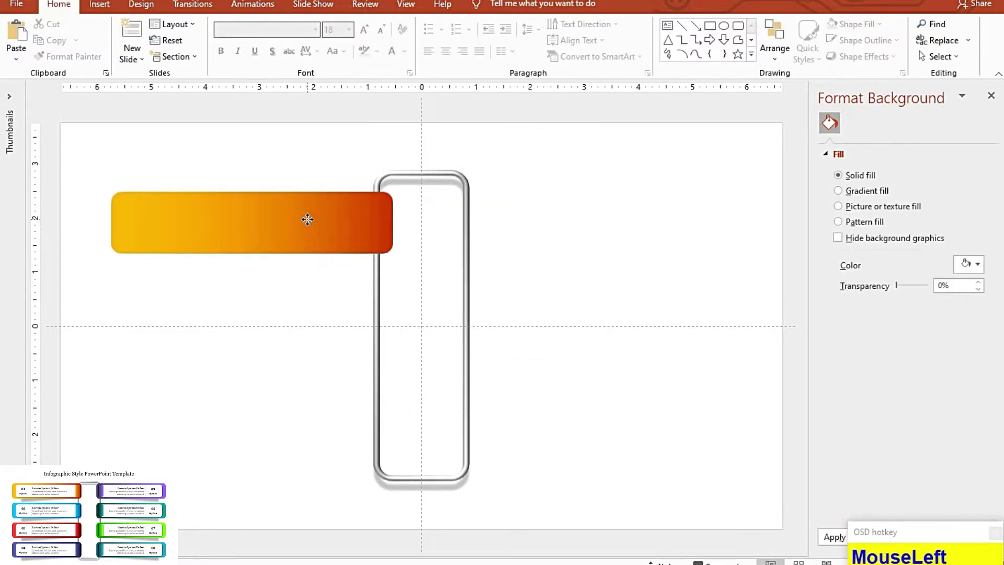
Step: Duplicate the orange-to-red bar directly below the original and shrink the copy
{"action": "left_click", "coordinate": [296, 244]}
{"action": "left_click_drag", "start_coordinate": [296, 244], "coordinate": [292, 308]}
{"action": "left_click_drag", "start_coordinate": [395, 270], "coordinate": [332, 300]}
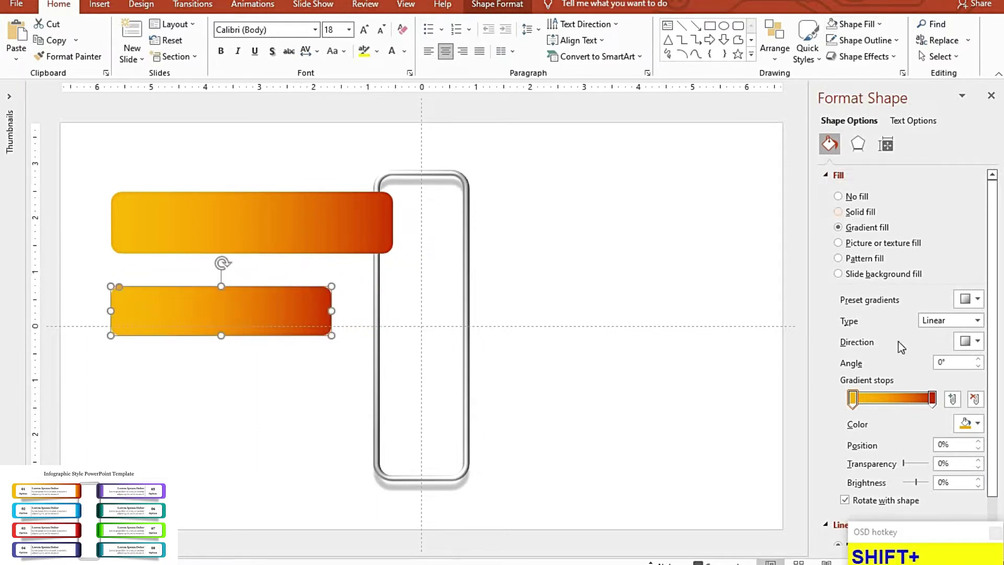
Step: Recolour the smaller bar's gradient to near-white at the last stop and white at the first stop
{"action": "left_click", "coordinate": [933, 399]}
{"action": "left_click", "coordinate": [972, 423]}
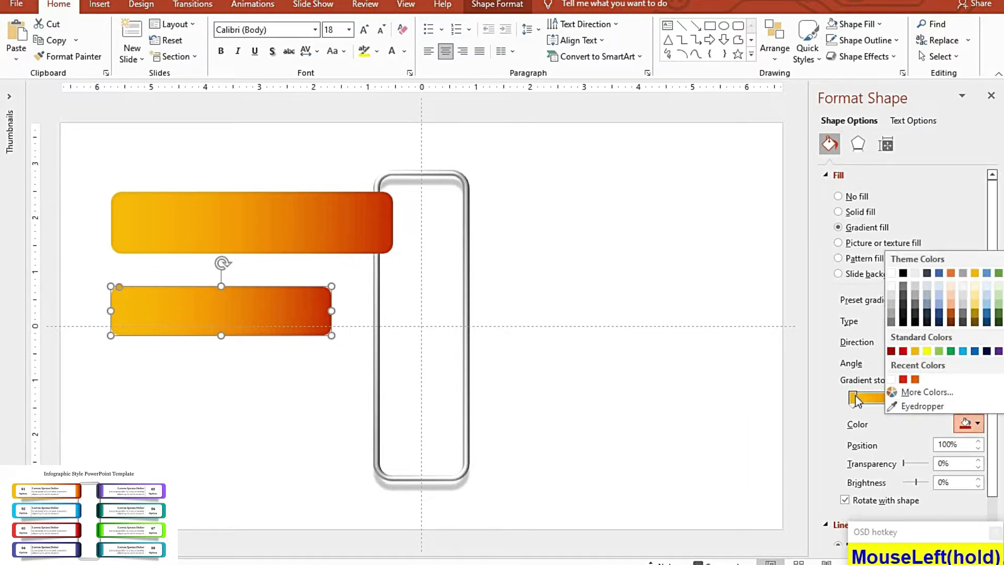
{"action": "left_click_drag", "start_coordinate": [856, 399], "coordinate": [903, 316]}
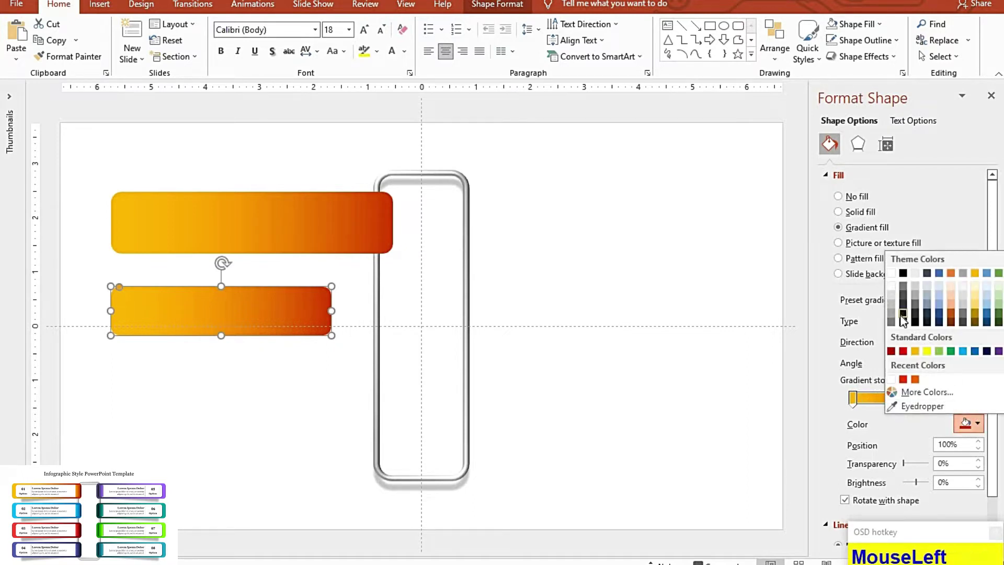
{"action": "left_click", "coordinate": [889, 289]}
{"action": "left_click", "coordinate": [853, 399]}
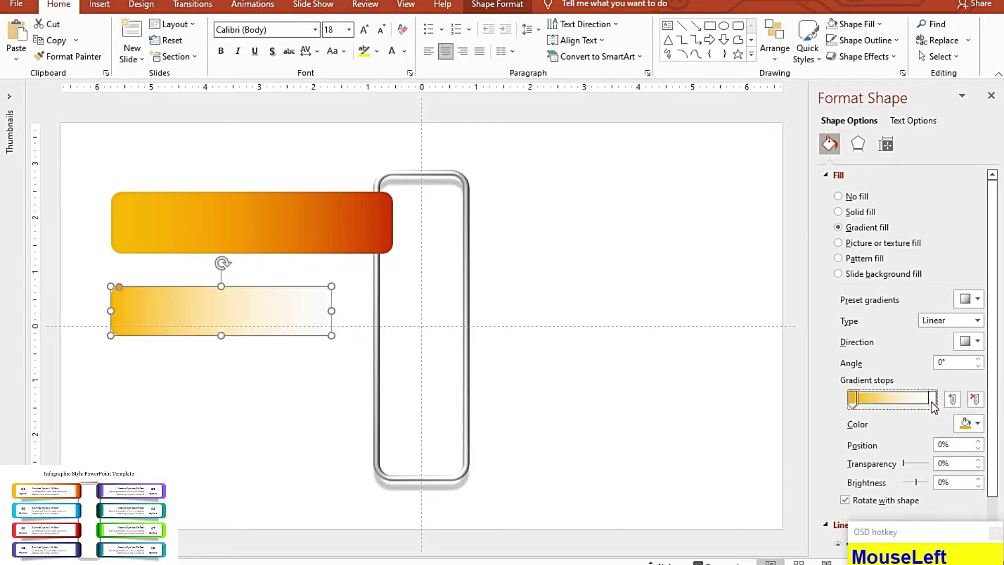
{"action": "left_click", "coordinate": [968, 425]}
{"action": "left_click", "coordinate": [889, 275]}
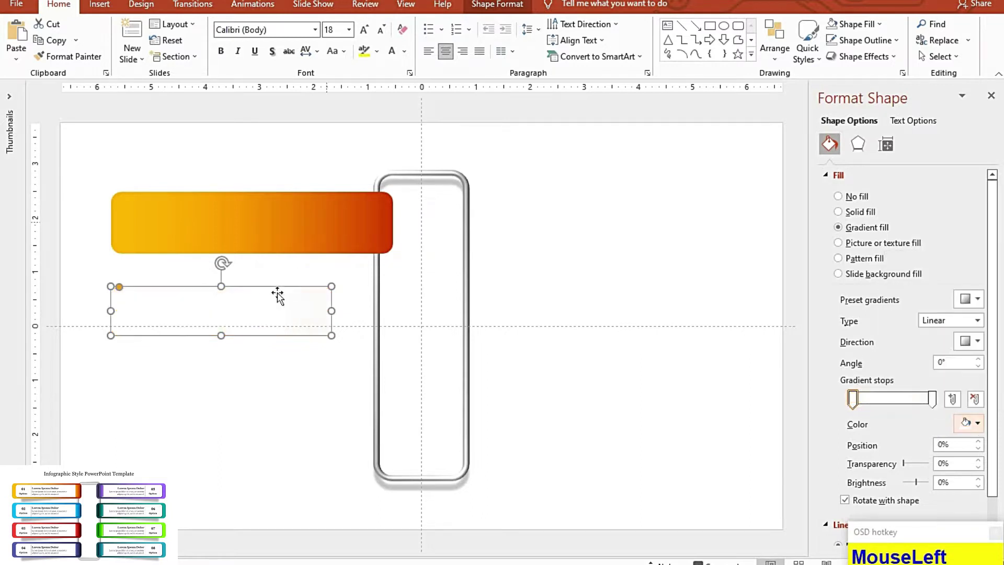
Step: Place the white bar inside the orange bar and give it an Offset Bottom Right outer shadow
{"action": "left_click_drag", "start_coordinate": [267, 285], "coordinate": [361, 220]}
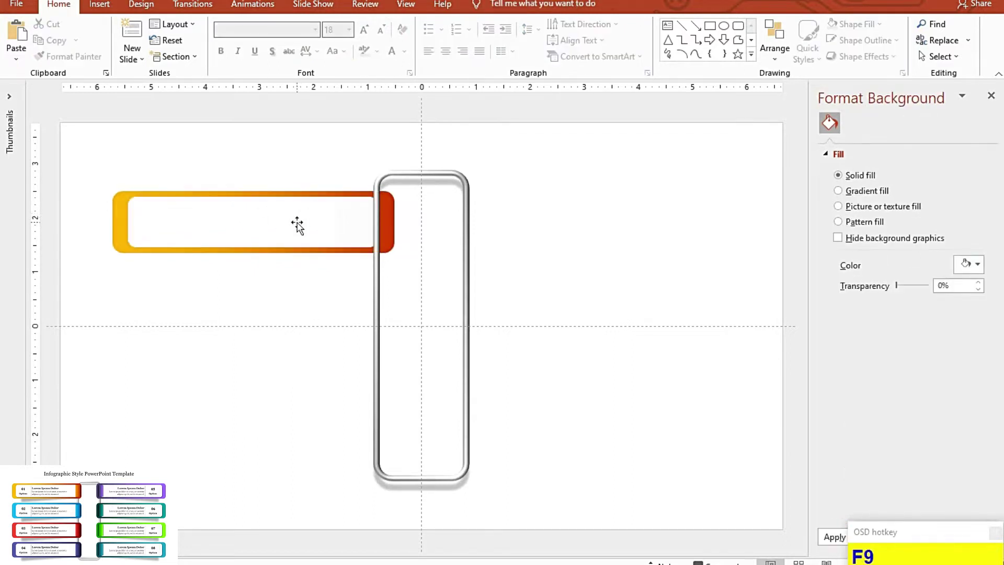
{"action": "left_click", "coordinate": [299, 224]}
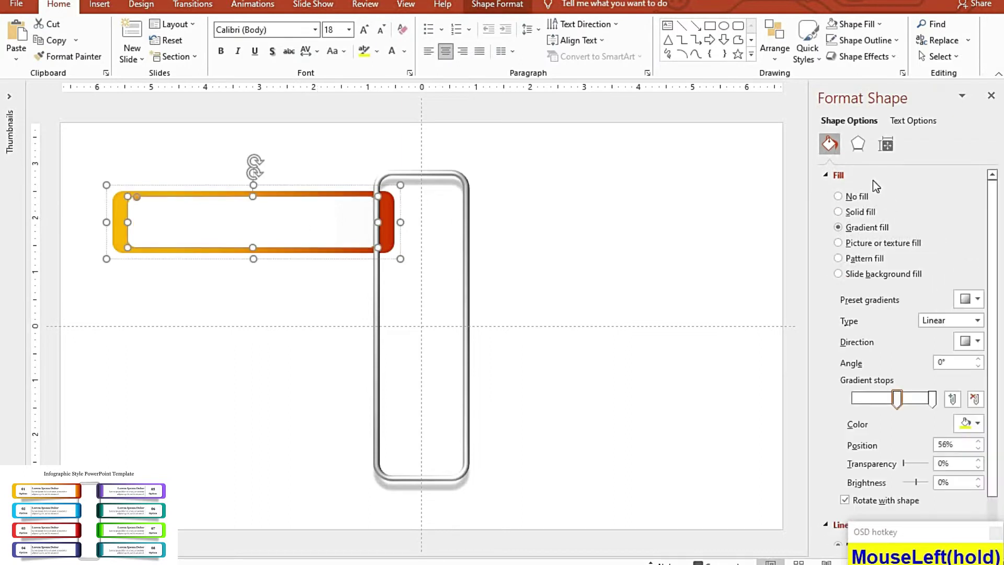
{"action": "left_click", "coordinate": [858, 144]}
{"action": "left_click", "coordinate": [970, 194]}
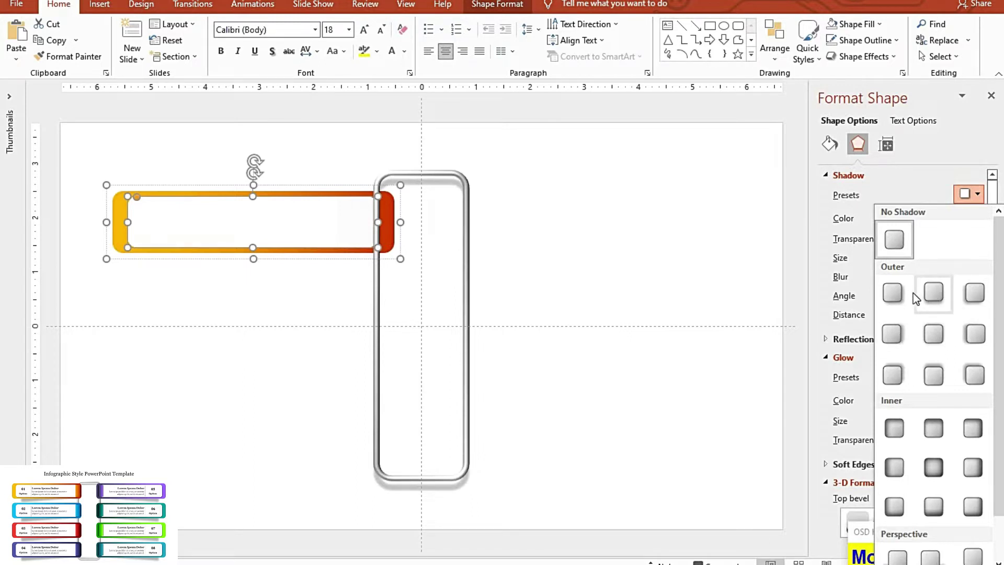
{"action": "left_click", "coordinate": [897, 291]}
Step: Add a rectangle with rounded top corners beside the metallic frame and resize it to about 0.49" by 1.16"
{"action": "left_click", "coordinate": [752, 54]}
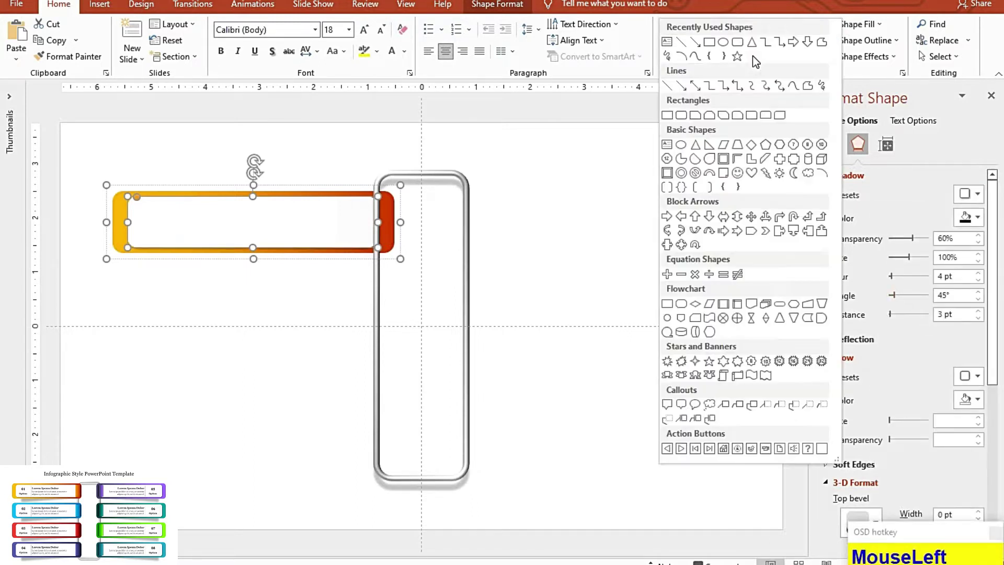
{"action": "left_click", "coordinate": [766, 117]}
{"action": "left_click", "coordinate": [576, 244]}
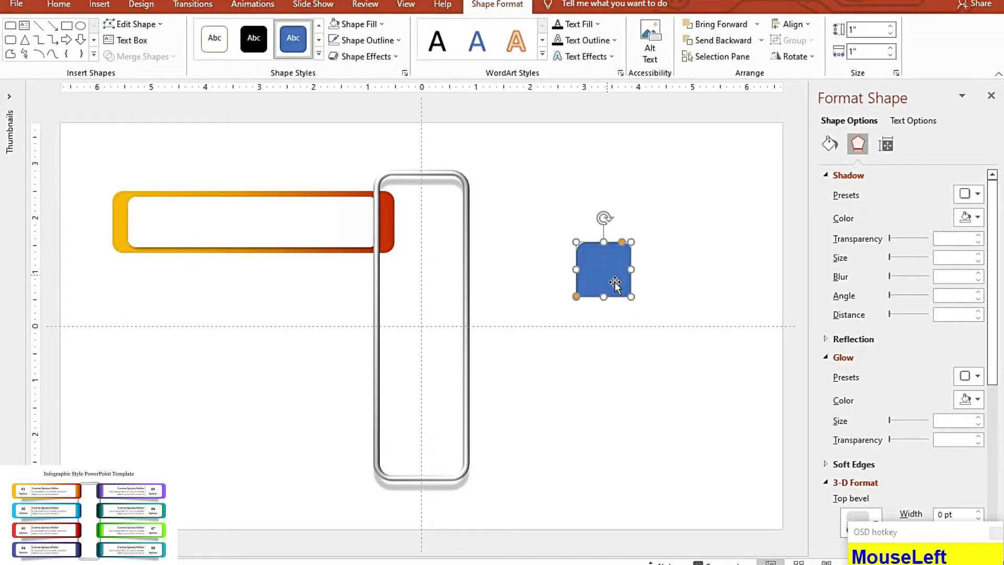
{"action": "left_click_drag", "start_coordinate": [603, 285], "coordinate": [640, 255]}
Step: Remove the blue shape's outline and rotate it 90° to the right
{"action": "left_click", "coordinate": [379, 39]}
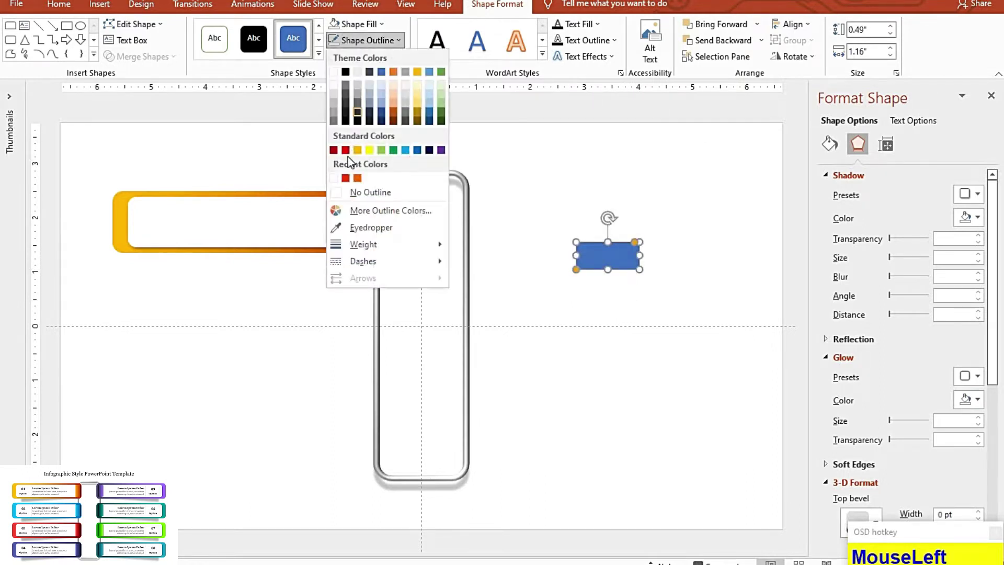
{"action": "left_click", "coordinate": [340, 192]}
{"action": "left_click", "coordinate": [807, 60]}
{"action": "left_click", "coordinate": [807, 73]}
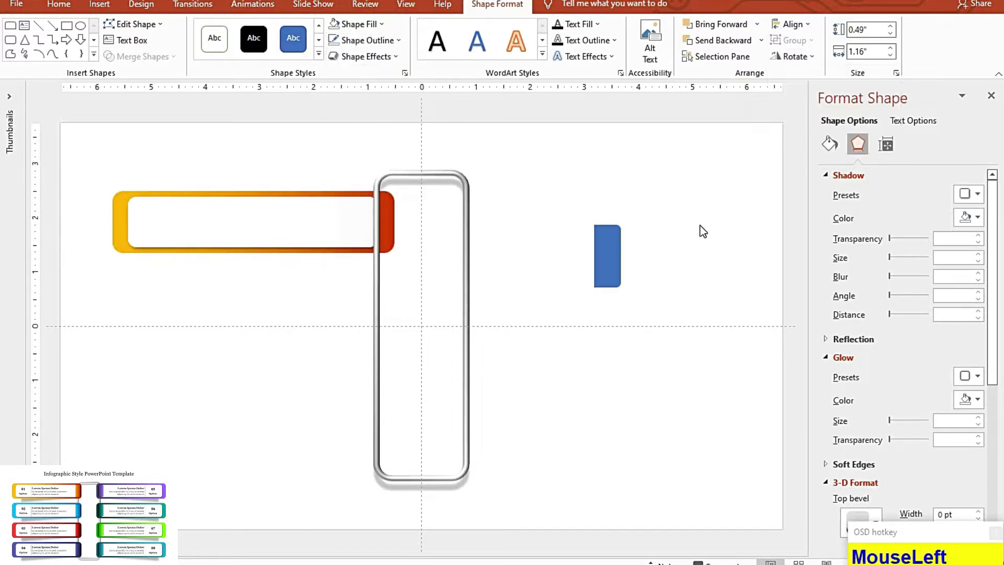
Step: Fit the blue tab over the white panel's right end, resizing it to about 0.37" by 0.95"
{"action": "left_click_drag", "start_coordinate": [608, 252], "coordinate": [378, 195]}
{"action": "left_click_drag", "start_coordinate": [380, 244], "coordinate": [389, 221]}
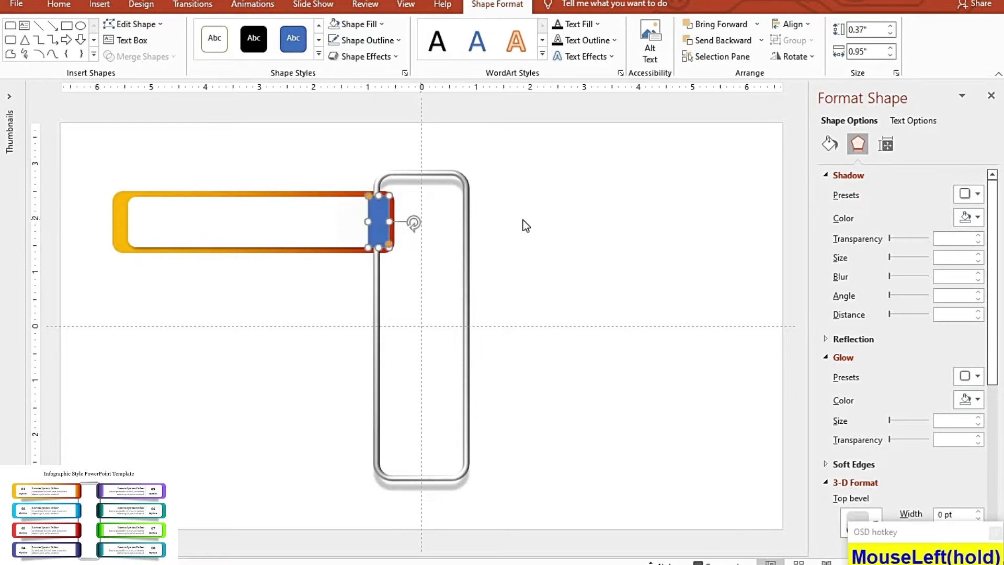
{"action": "left_click", "coordinate": [523, 220]}
Step: Apply a gradient fill to the blue tab and arrange three gradient stops at 0%, 54% and 100%
{"action": "left_click", "coordinate": [379, 216]}
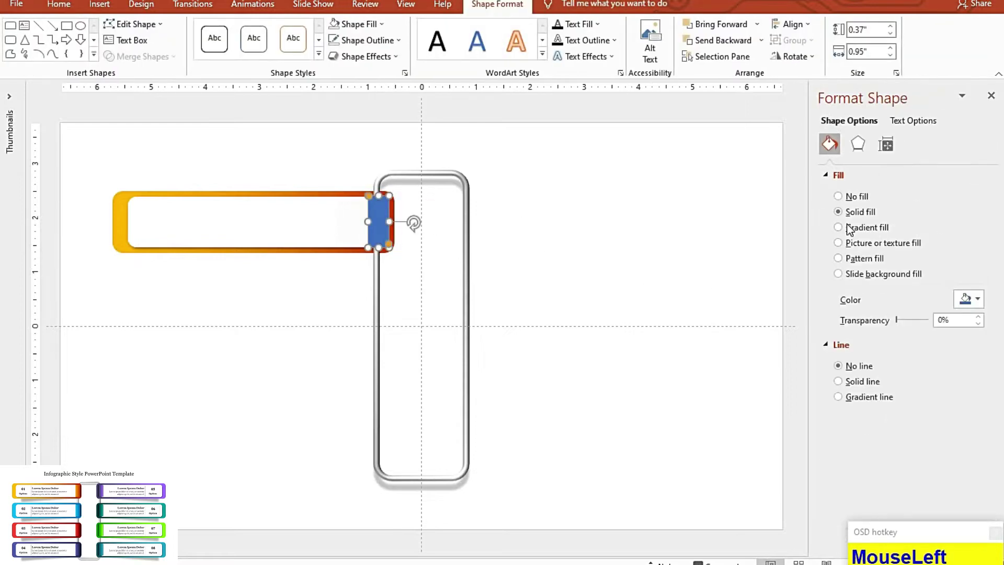
{"action": "left_click", "coordinate": [839, 227]}
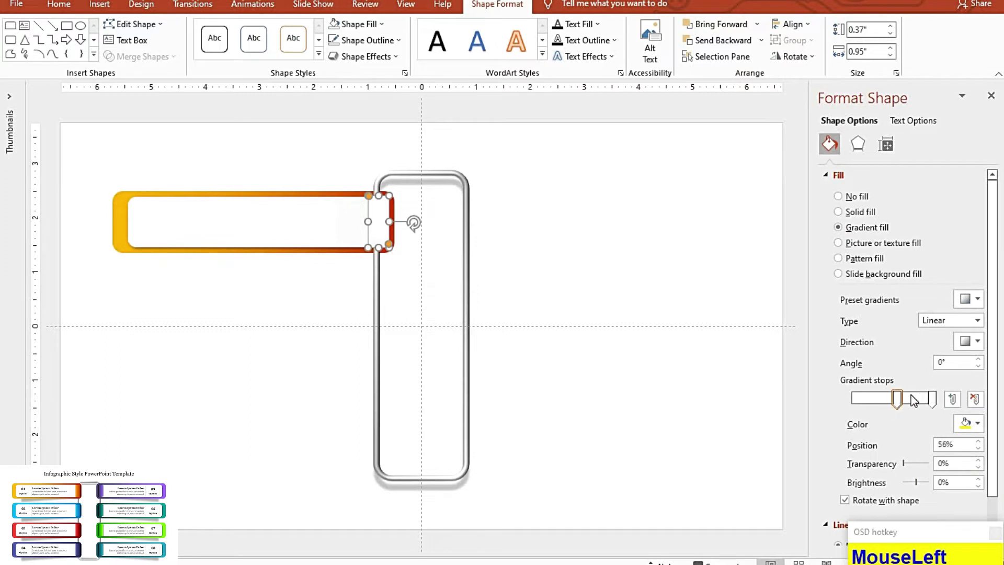
{"action": "left_click", "coordinate": [952, 399]}
{"action": "left_click_drag", "start_coordinate": [896, 402], "coordinate": [852, 398]}
{"action": "left_click_drag", "start_coordinate": [916, 399], "coordinate": [896, 399]}
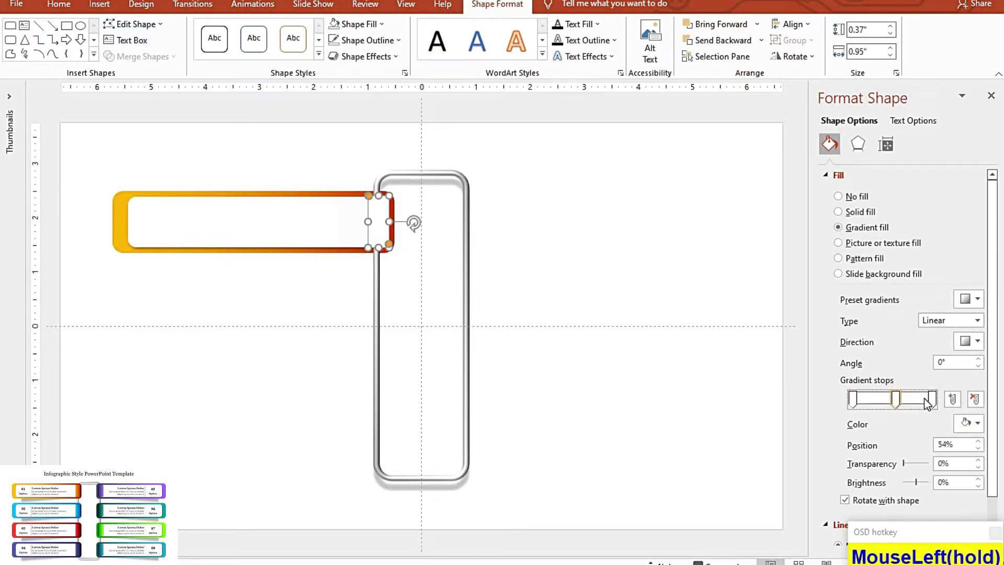
{"action": "left_click", "coordinate": [933, 400]}
{"action": "left_click", "coordinate": [975, 399]}
Step: Colour the tab's gradient stops black at the end, red in the middle and orange at the start
{"action": "left_click", "coordinate": [925, 400]}
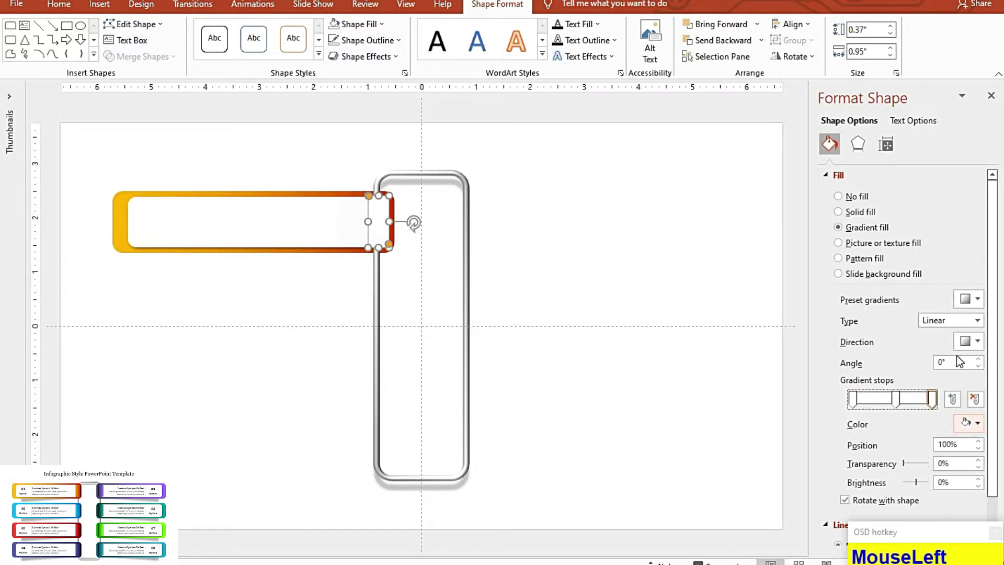
{"action": "left_click", "coordinate": [970, 423]}
{"action": "left_click", "coordinate": [903, 273]}
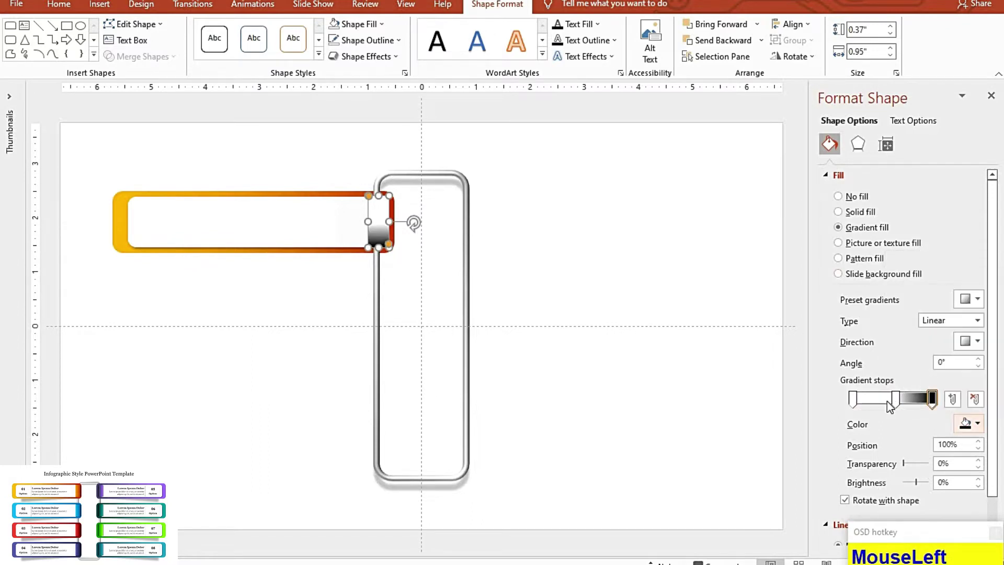
{"action": "left_click", "coordinate": [896, 399]}
{"action": "left_click", "coordinate": [971, 423]}
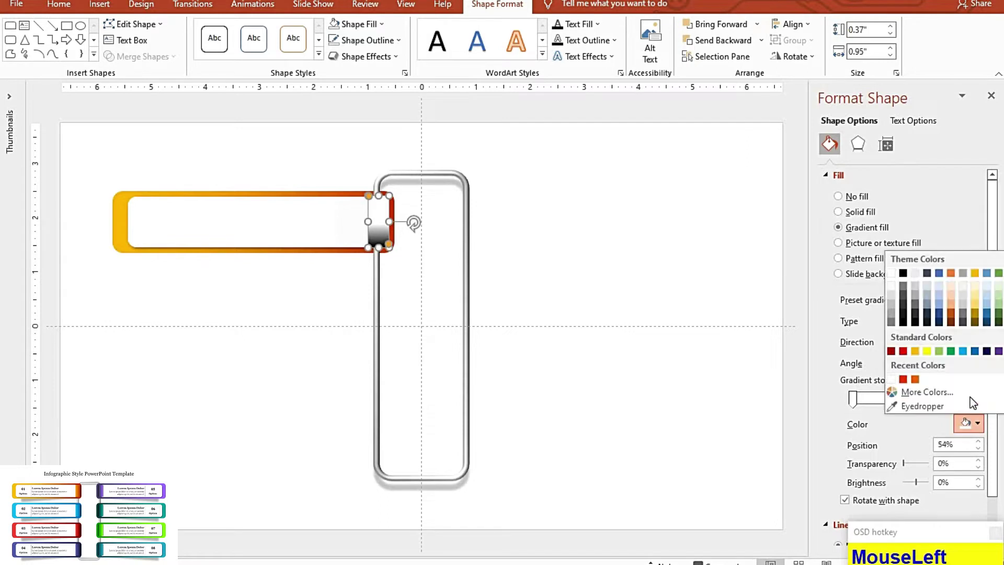
{"action": "left_click", "coordinate": [909, 381]}
{"action": "left_click", "coordinate": [855, 395]}
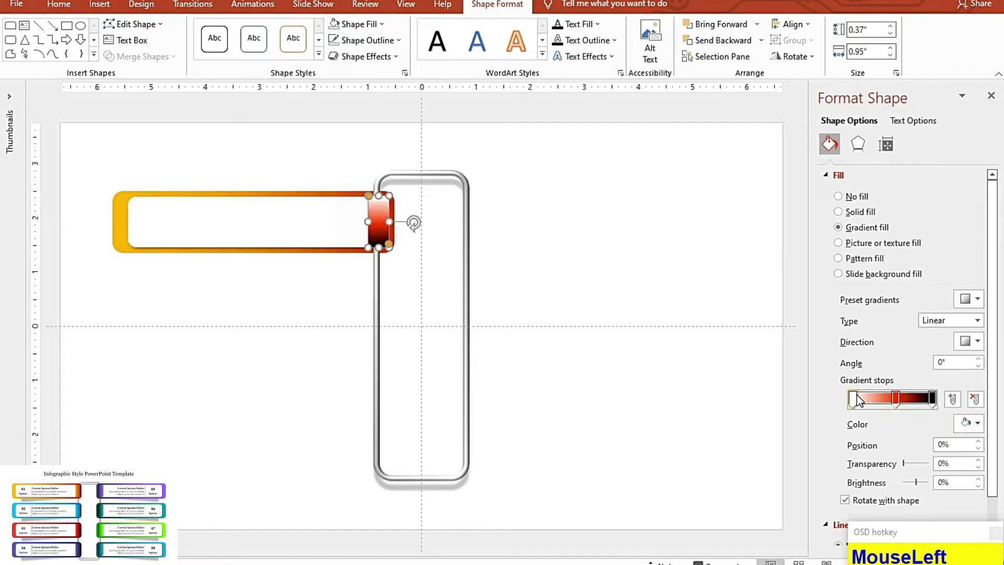
{"action": "left_click", "coordinate": [977, 422]}
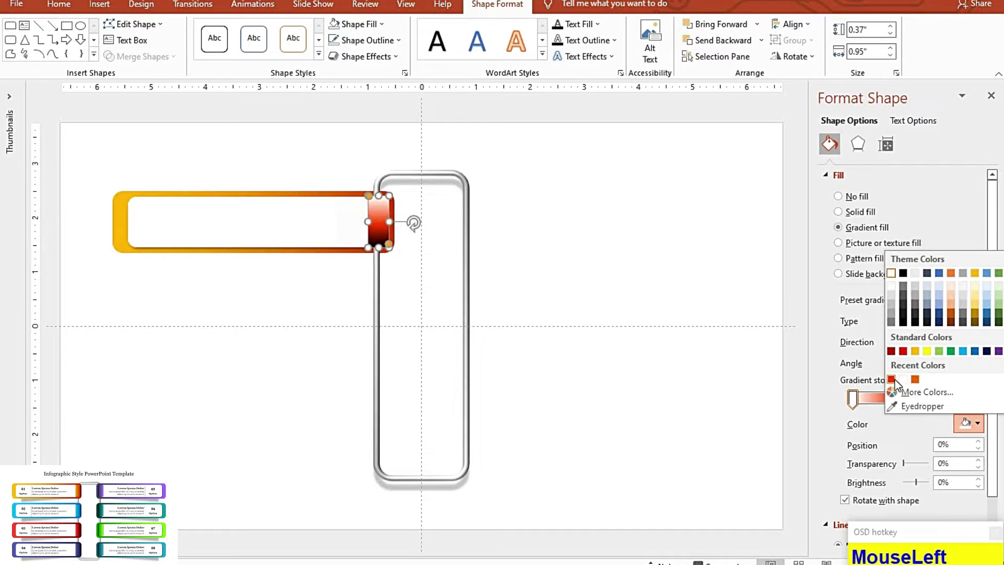
{"action": "left_click", "coordinate": [915, 378]}
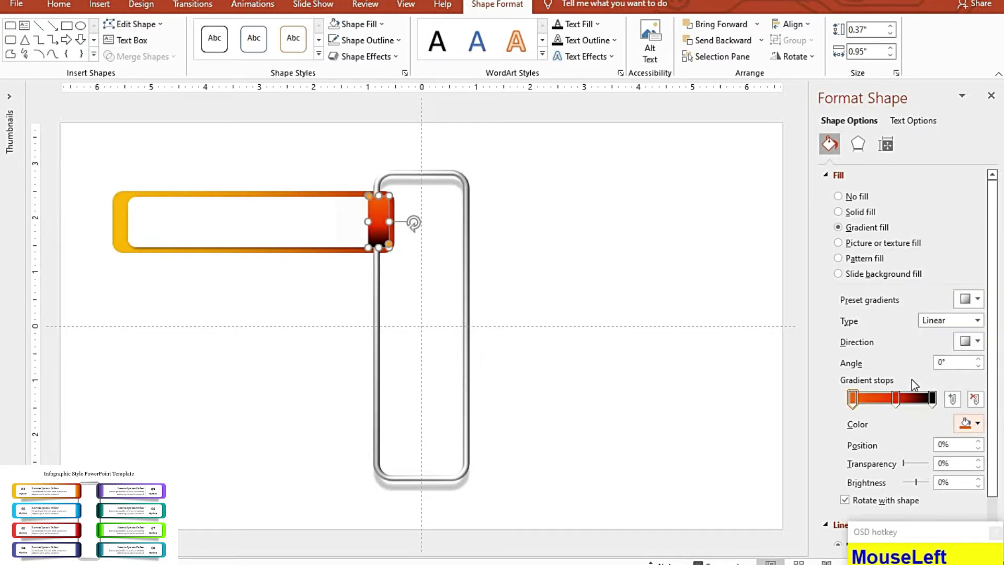
{"action": "left_click", "coordinate": [977, 343]}
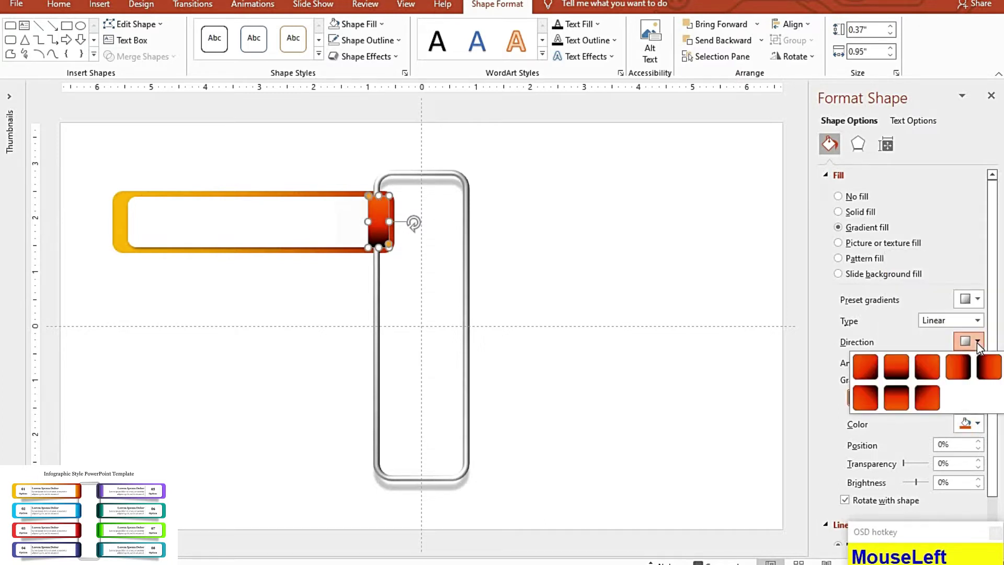
{"action": "left_click", "coordinate": [967, 371]}
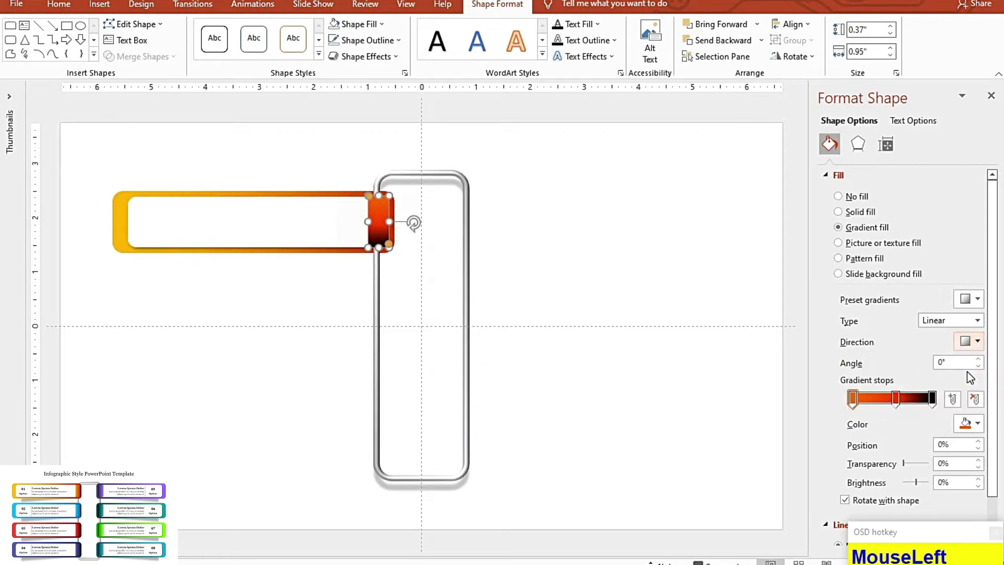
{"action": "left_click", "coordinate": [977, 342]}
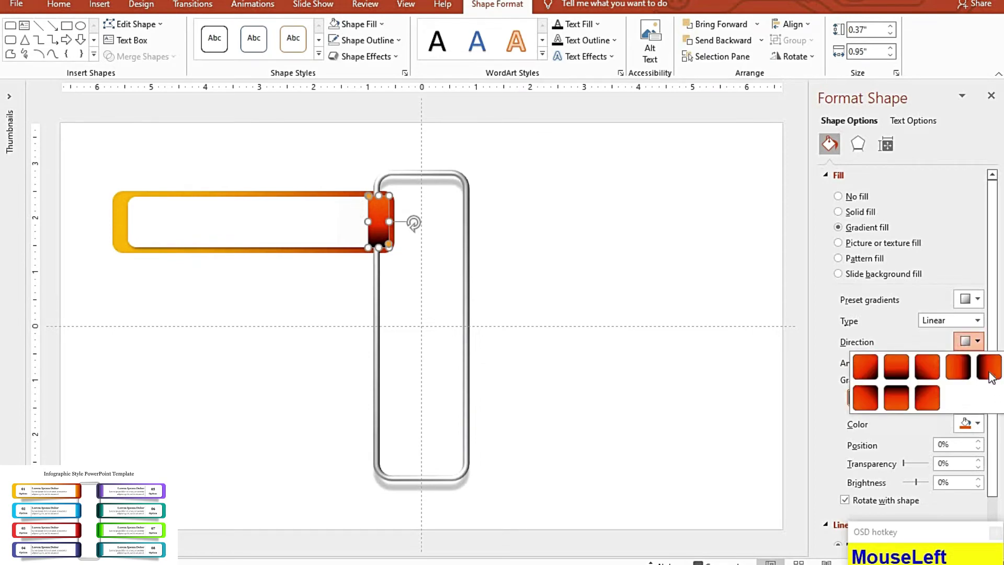
{"action": "left_click", "coordinate": [968, 402]}
{"action": "left_click", "coordinate": [976, 344]}
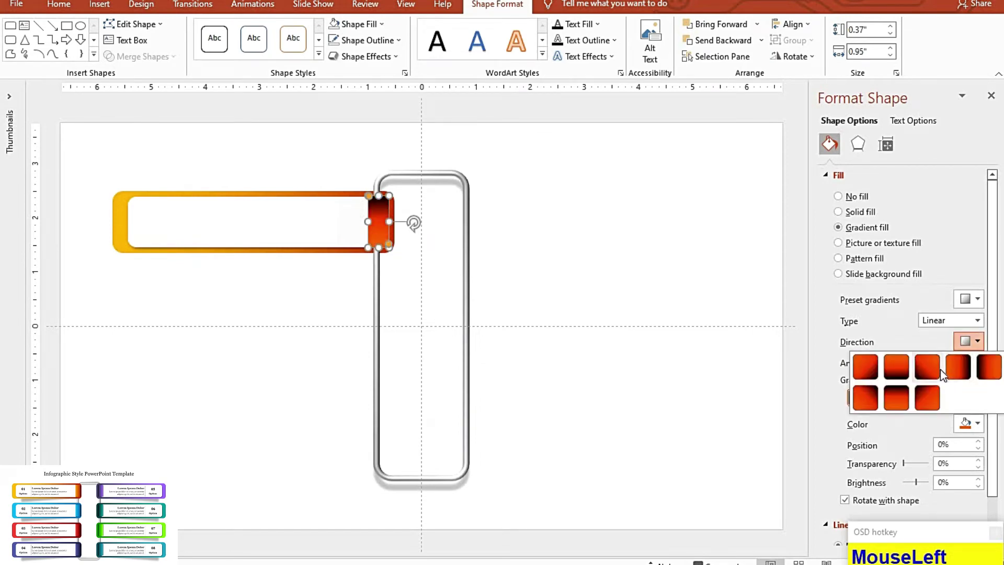
{"action": "left_click", "coordinate": [953, 363]}
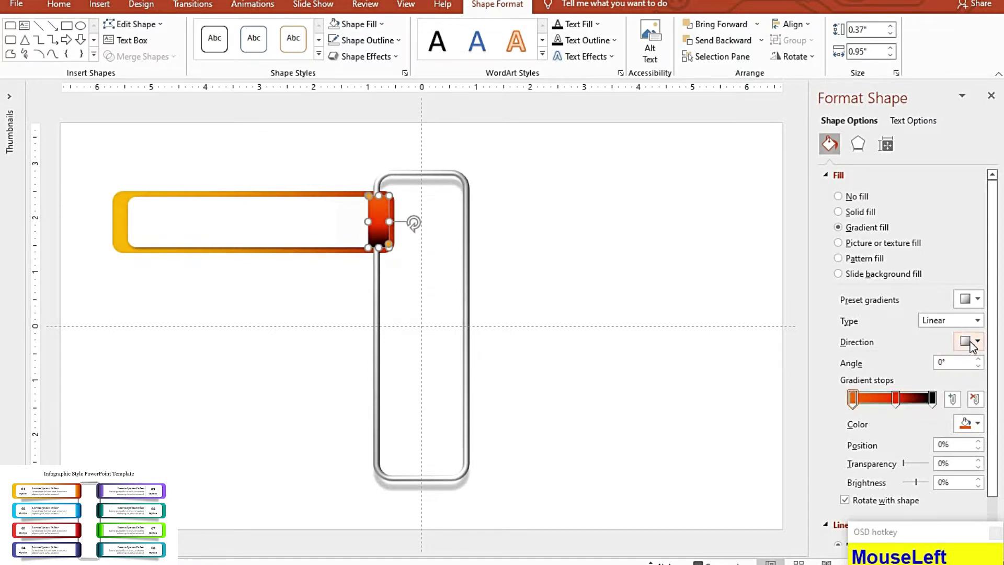
Step: Set the tab's gradient direction to Linear Up (270°) and move its red middle stop to 67%
{"action": "left_click", "coordinate": [971, 341]}
{"action": "left_click", "coordinate": [895, 399]}
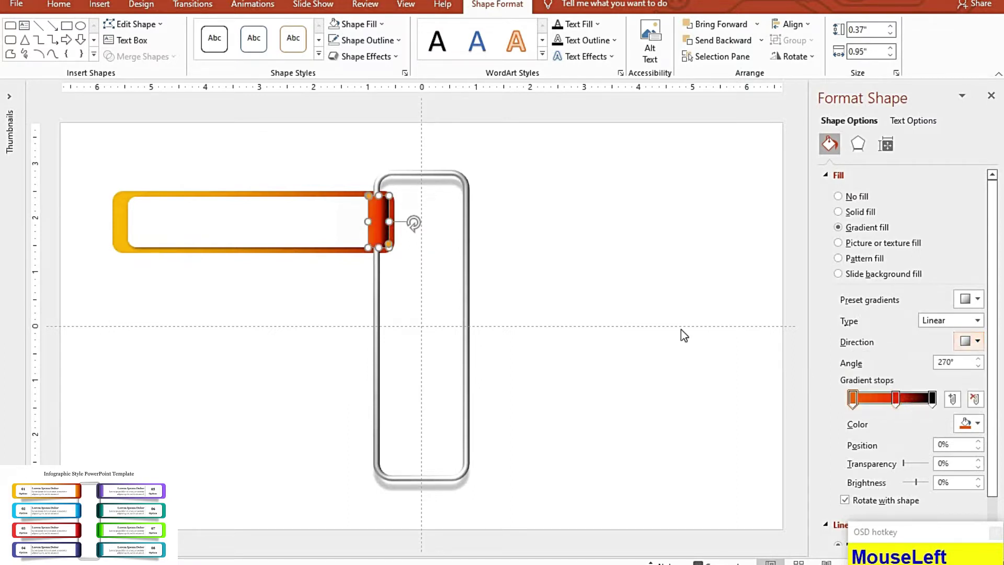
{"action": "left_click_drag", "start_coordinate": [896, 396], "coordinate": [905, 397]}
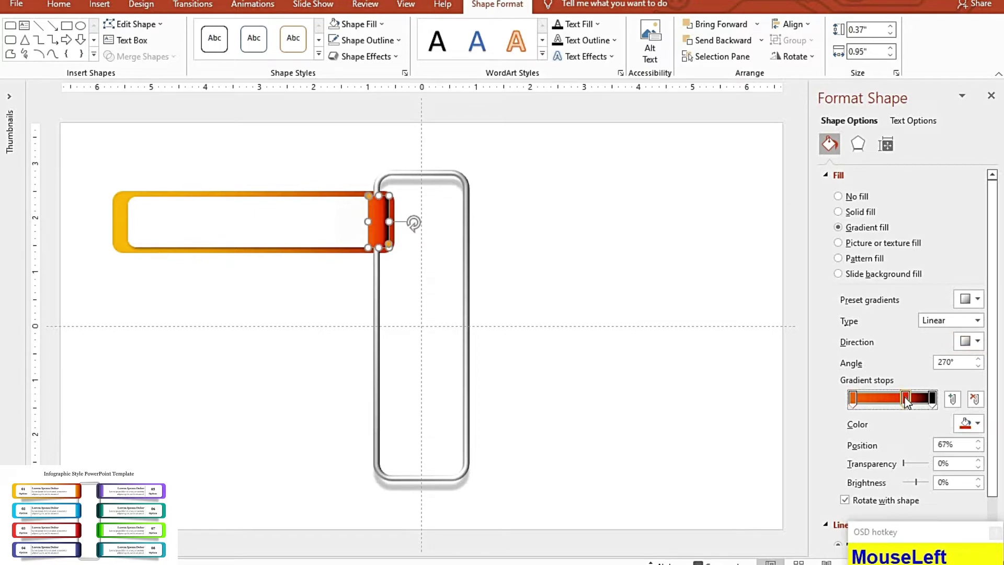
{"action": "left_click", "coordinate": [597, 214]}
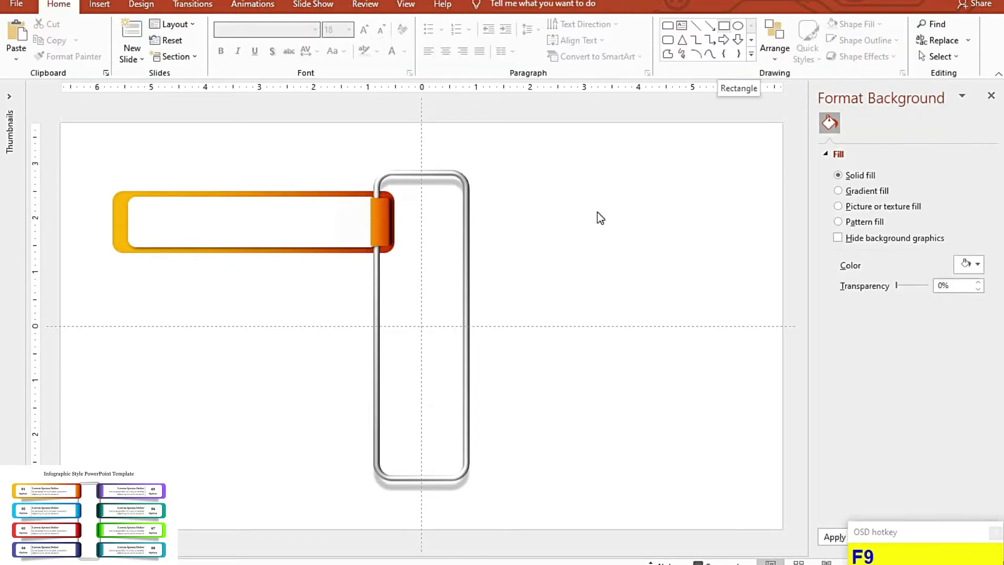
Step: Draw a rectangle about 3.6" by 0.66" below the orange bar and fill it black at 70% transparency
{"action": "left_click", "coordinate": [751, 54]}
{"action": "left_click", "coordinate": [690, 135]}
{"action": "left_click_drag", "start_coordinate": [141, 266], "coordinate": [321, 299]}
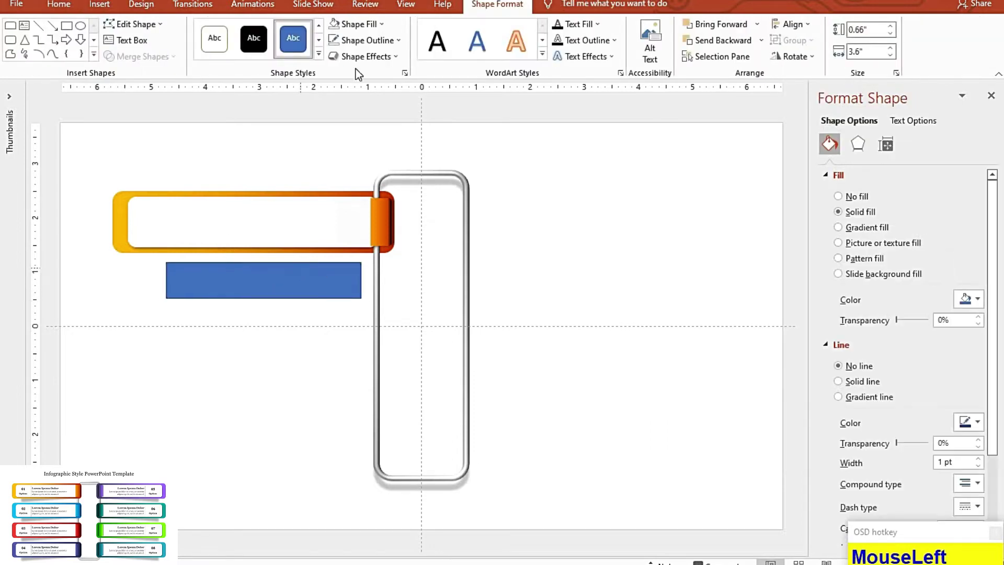
{"action": "left_click", "coordinate": [353, 24]}
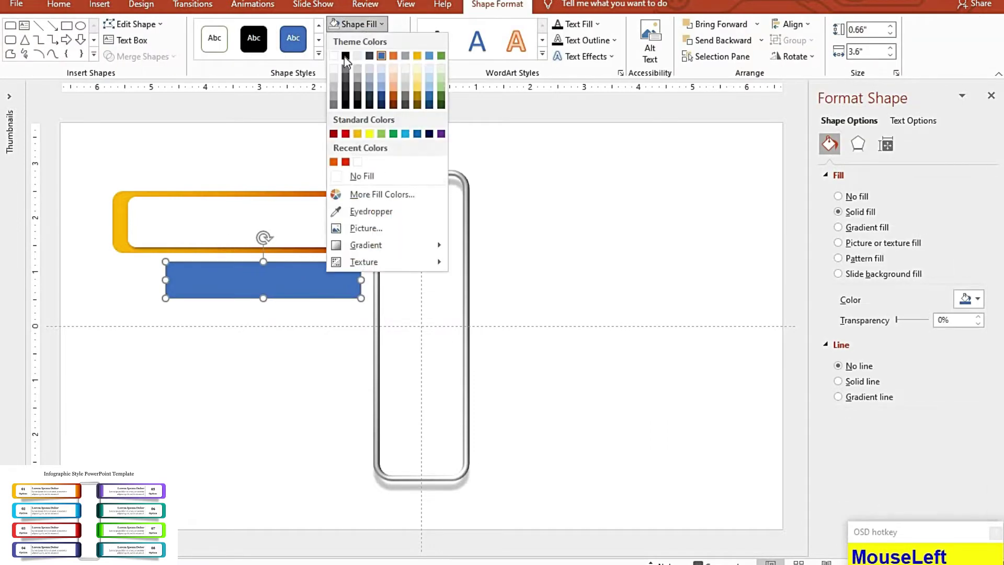
{"action": "left_click", "coordinate": [345, 56]}
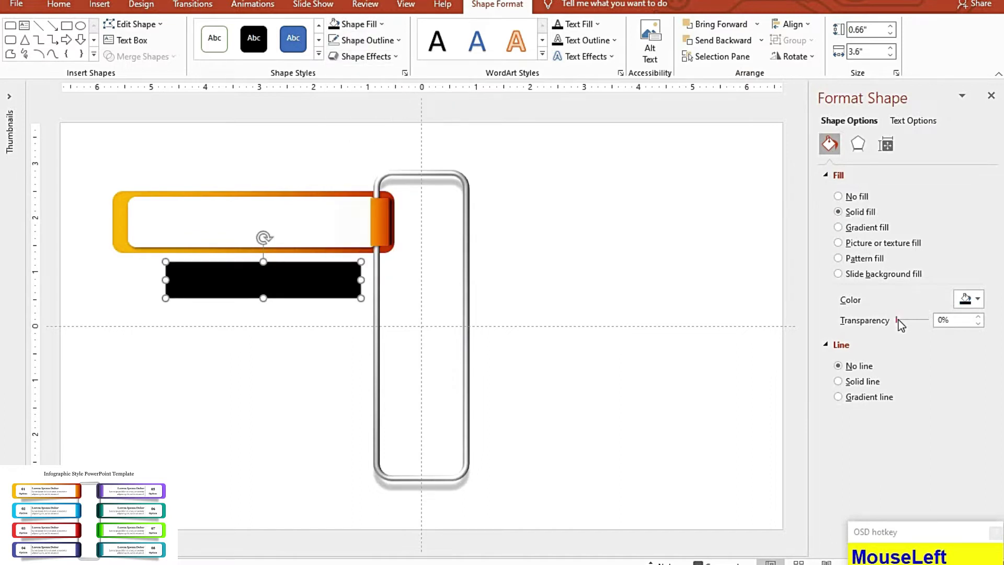
{"action": "left_click_drag", "start_coordinate": [909, 321], "coordinate": [919, 321]}
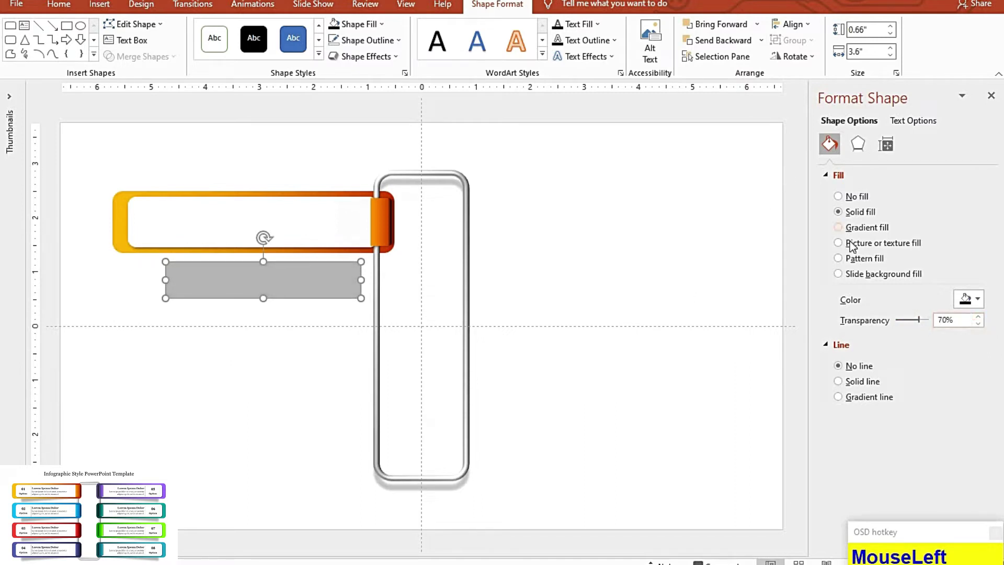
Step: Apply 11 pt soft edges to the grey rectangle
{"action": "left_click", "coordinate": [864, 145]}
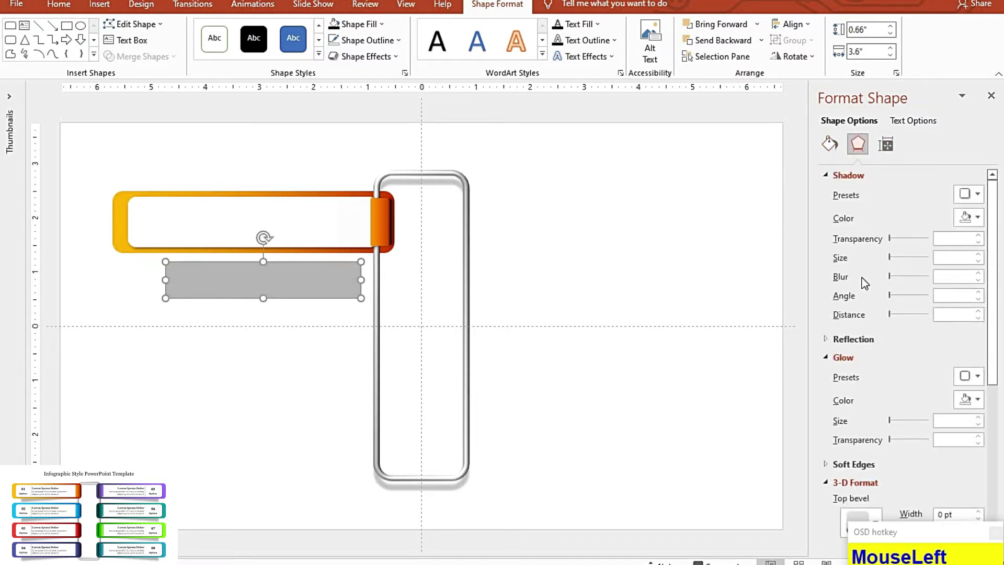
{"action": "scroll", "coordinate": [864, 309], "scroll_direction": "down", "scroll_amount": 3}
{"action": "scroll", "coordinate": [864, 309], "scroll_direction": "down", "scroll_amount": 3}
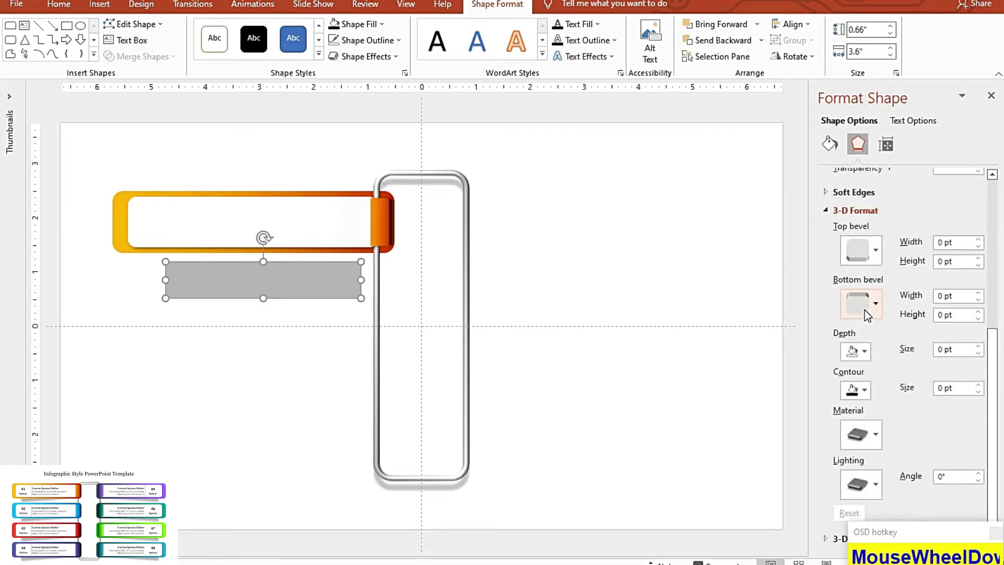
{"action": "scroll", "coordinate": [865, 310], "scroll_direction": "up", "scroll_amount": 4}
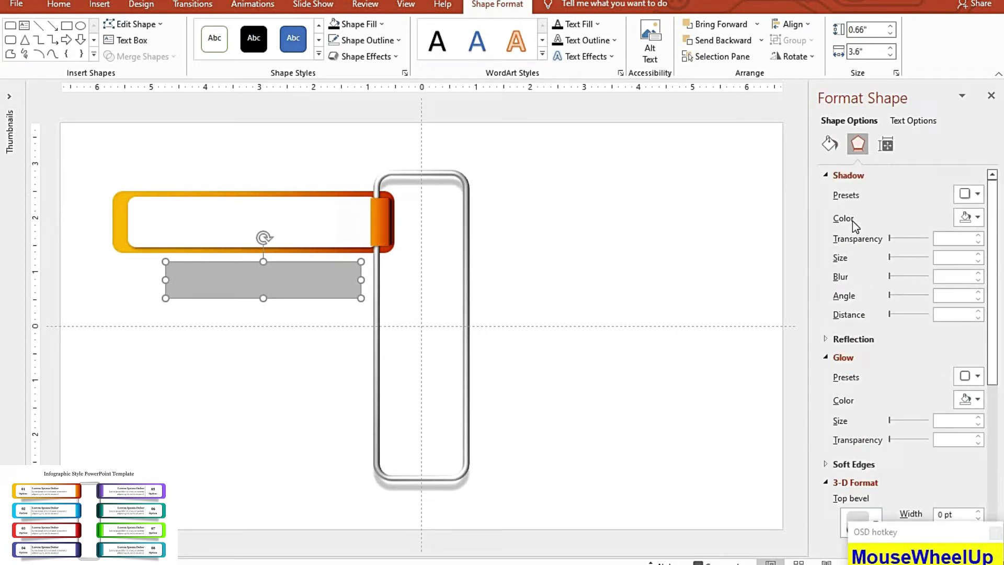
{"action": "left_click", "coordinate": [829, 142]}
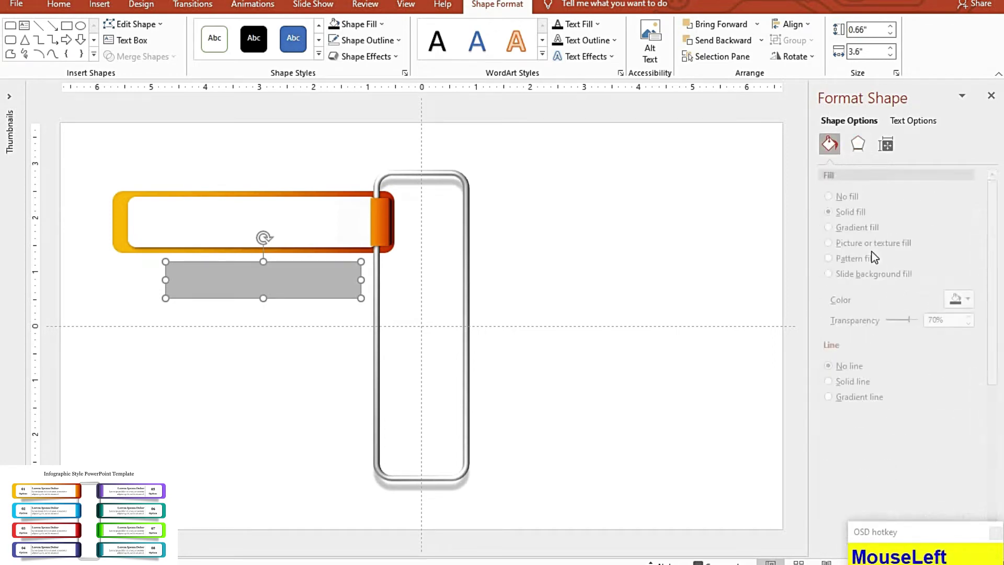
{"action": "key", "text": "F9"}
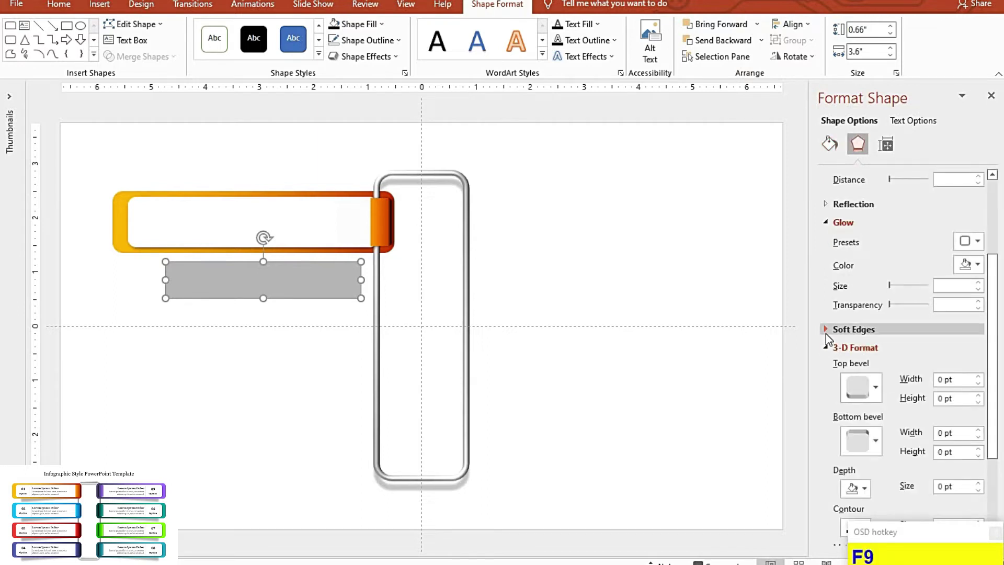
{"action": "left_click", "coordinate": [827, 333]}
{"action": "left_click_drag", "start_coordinate": [856, 369], "coordinate": [865, 369]}
Step: Tilt the blurred rectangle slightly counterclockwise, place it behind the orange bar's lower edge as a shadow, and lengthen it to about 4.27"
{"action": "left_click_drag", "start_coordinate": [263, 236], "coordinate": [256, 230]}
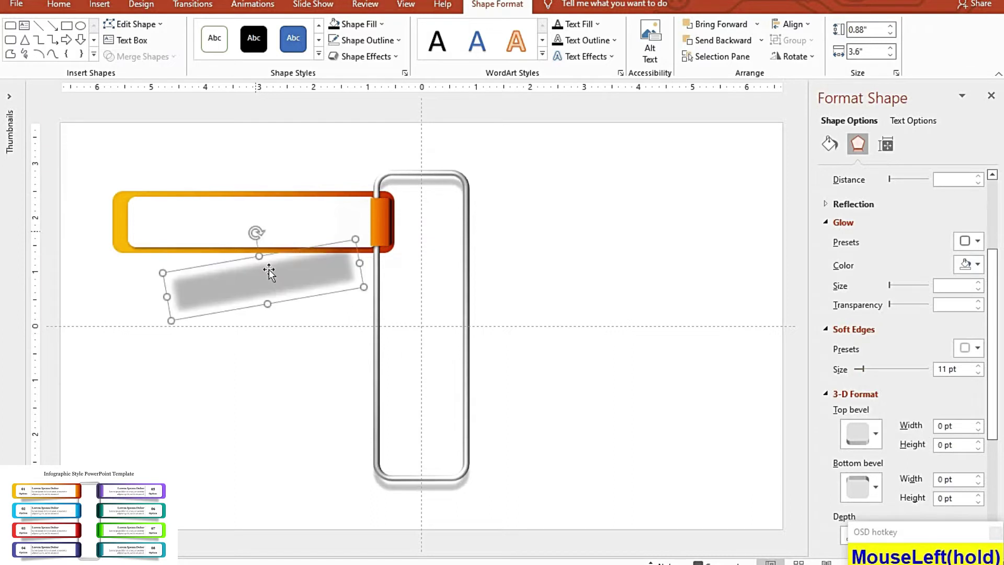
{"action": "left_click_drag", "start_coordinate": [276, 267], "coordinate": [275, 240]}
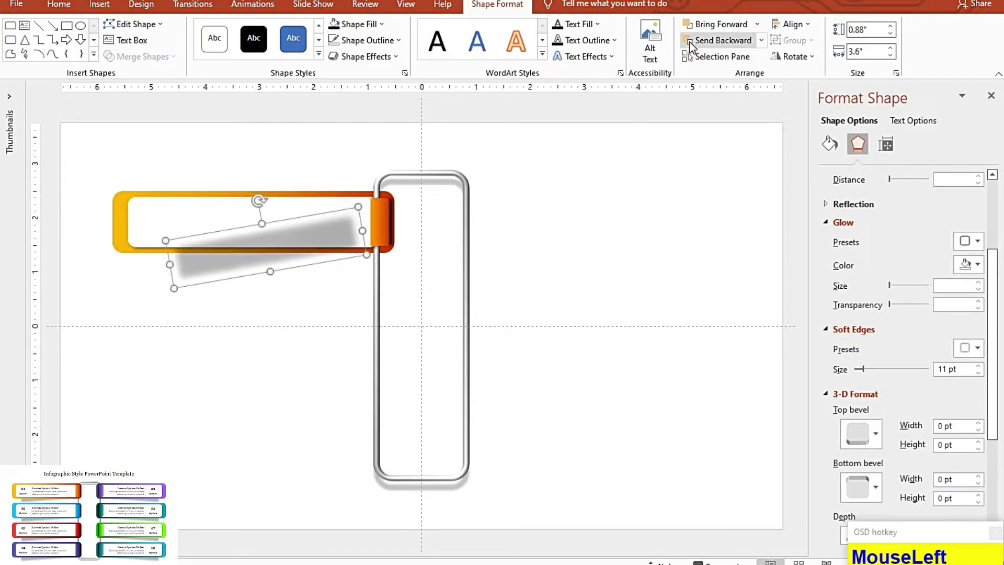
{"action": "left_click", "coordinate": [689, 42]}
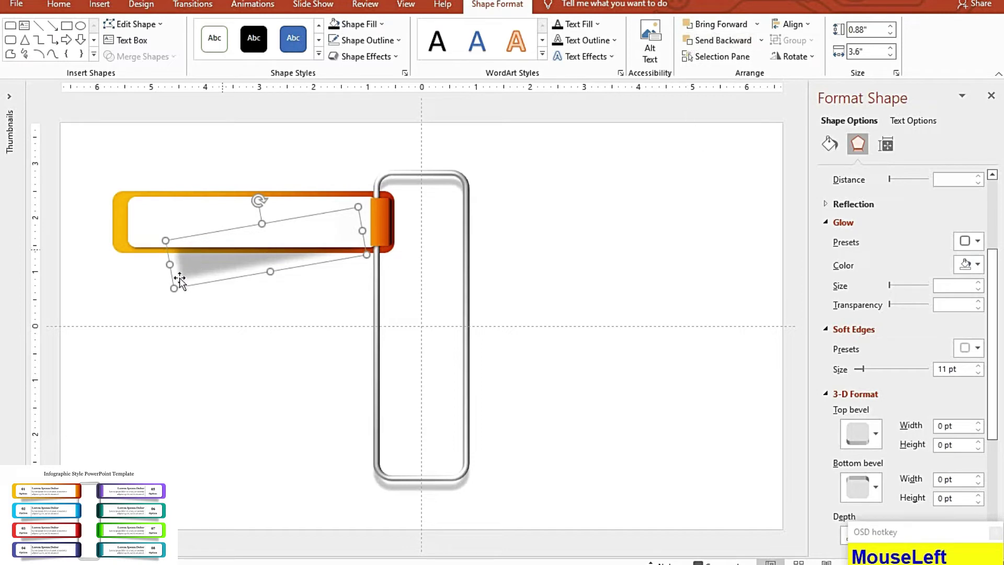
{"action": "left_click_drag", "start_coordinate": [130, 246], "coordinate": [130, 246]}
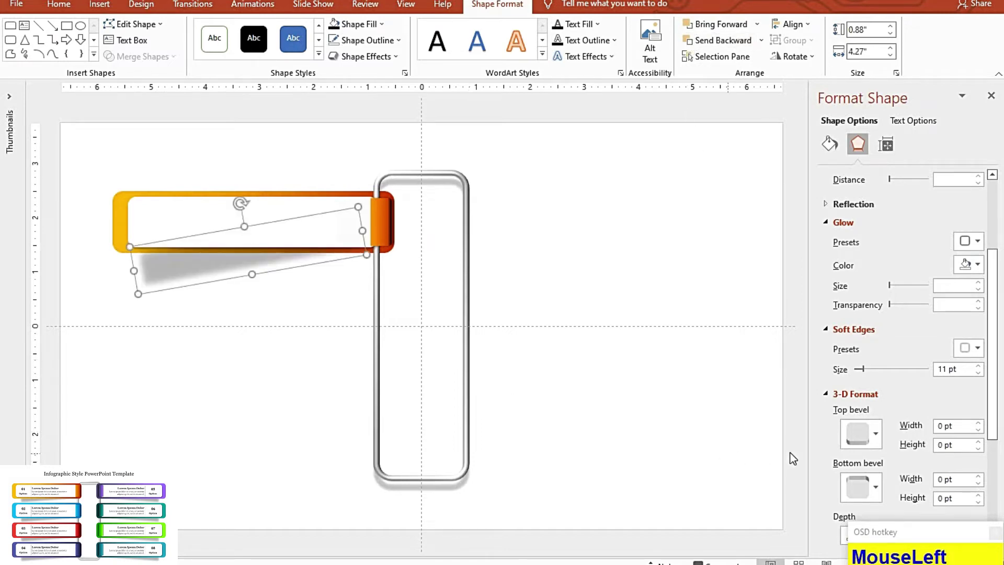
{"action": "left_click", "coordinate": [707, 329]}
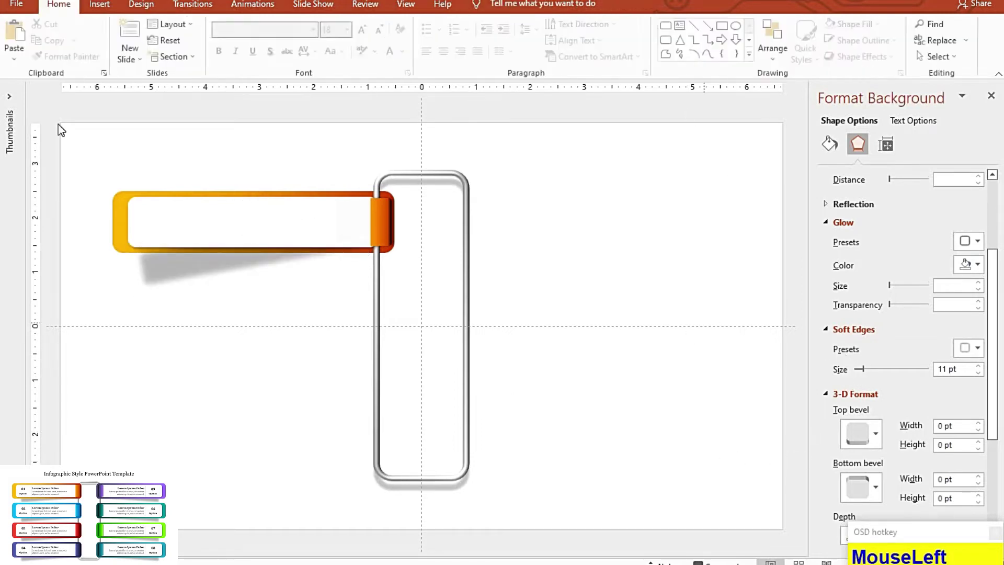
Step: Raise the shadow's fill transparency to 77%
{"action": "left_click", "coordinate": [161, 259]}
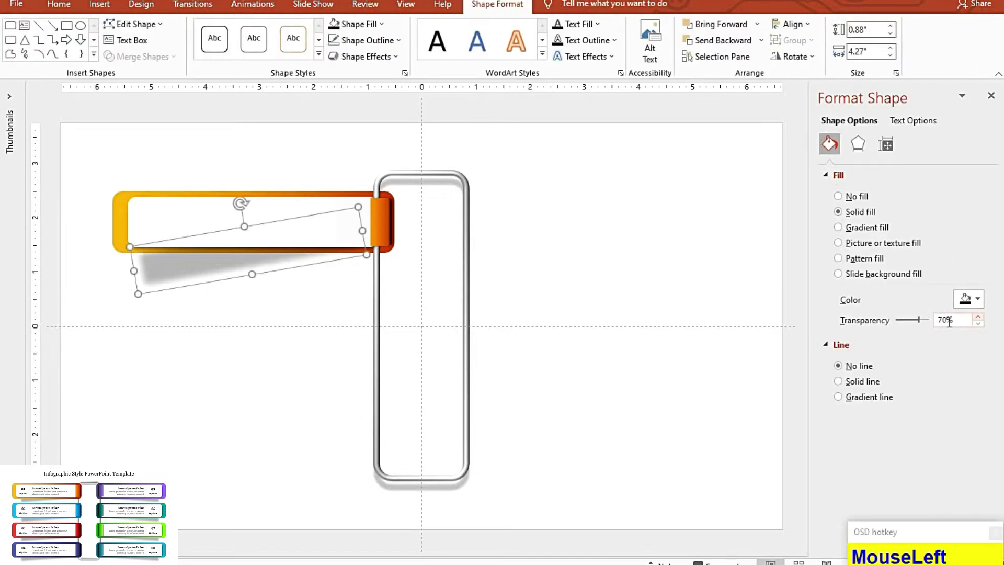
{"action": "left_click", "coordinate": [978, 317]}
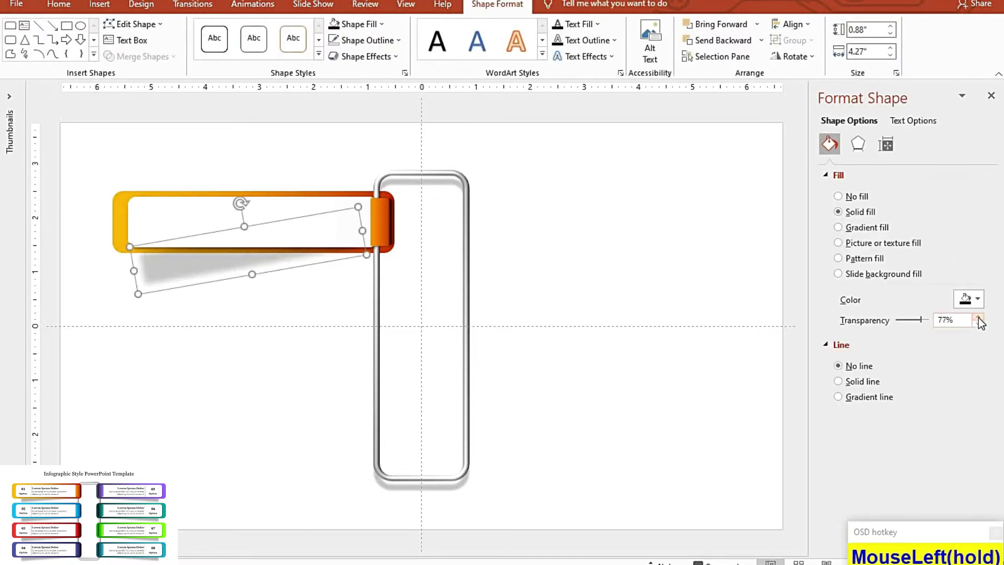
{"action": "left_click", "coordinate": [94, 298]}
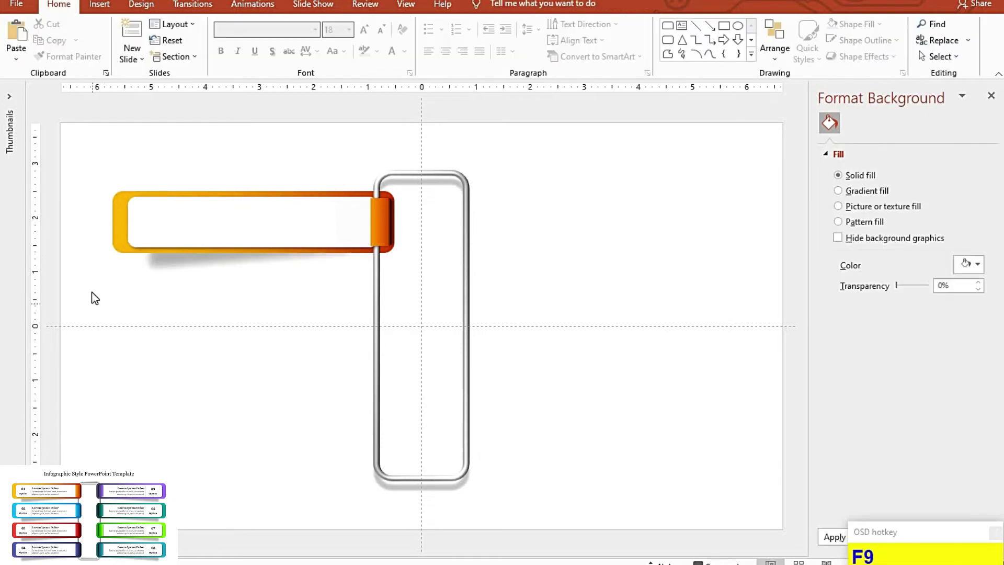
Step: Group the orange bar with its panel, tab and shadow, and place a copy at the same height across the frame's right side
{"action": "left_click_drag", "start_coordinate": [76, 312], "coordinate": [405, 187]}
{"action": "key", "text": "ctrl+g"}
{"action": "left_click_drag", "start_coordinate": [205, 235], "coordinate": [532, 224]}
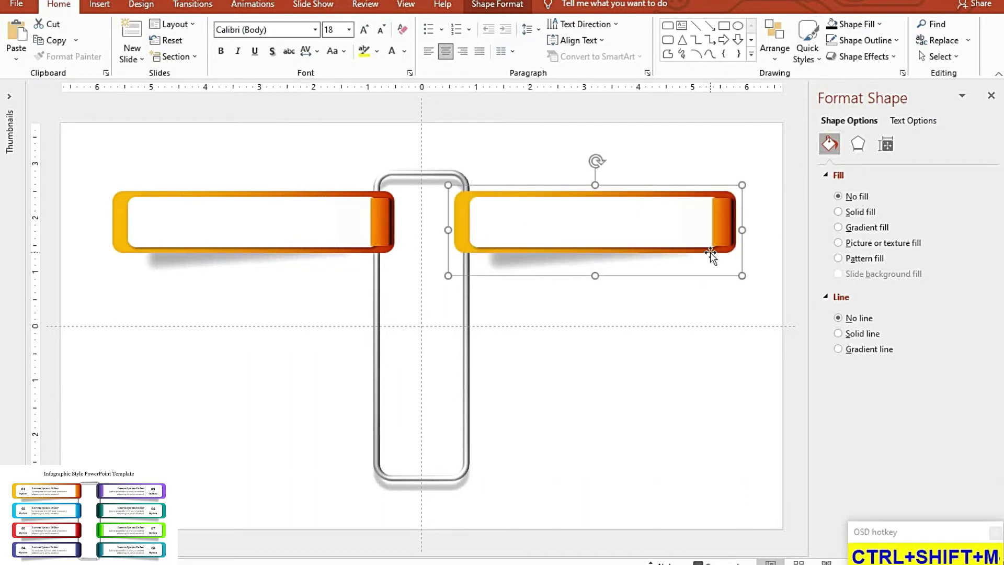
Step: Ungroup the copied bar and move its tab horizontally to the bar's left end over the frame
{"action": "key", "text": "ctrl+shift+g"}
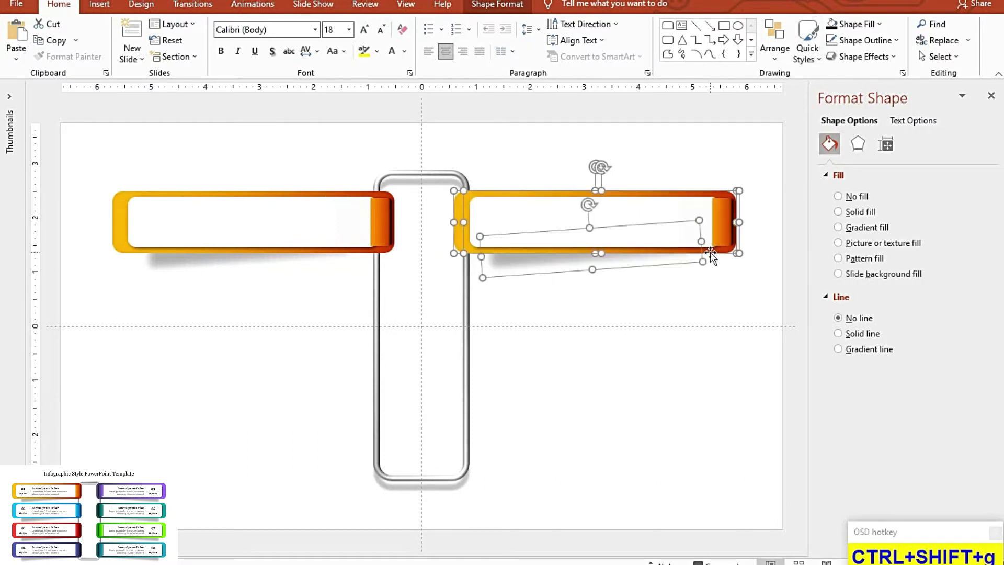
{"action": "left_click", "coordinate": [705, 304]}
{"action": "left_click", "coordinate": [725, 223]}
{"action": "left_click", "coordinate": [725, 218]}
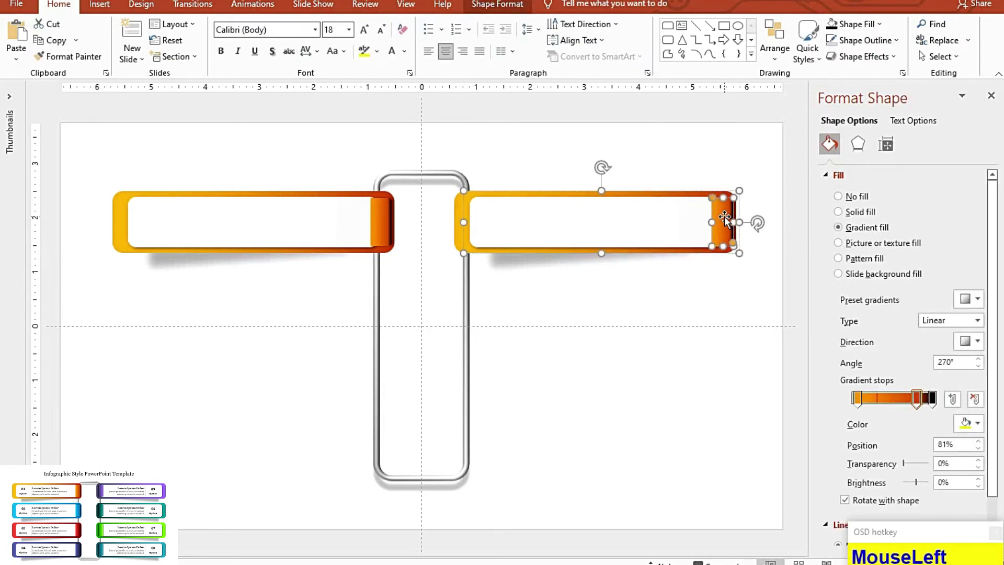
{"action": "left_click_drag", "start_coordinate": [725, 218], "coordinate": [471, 219]}
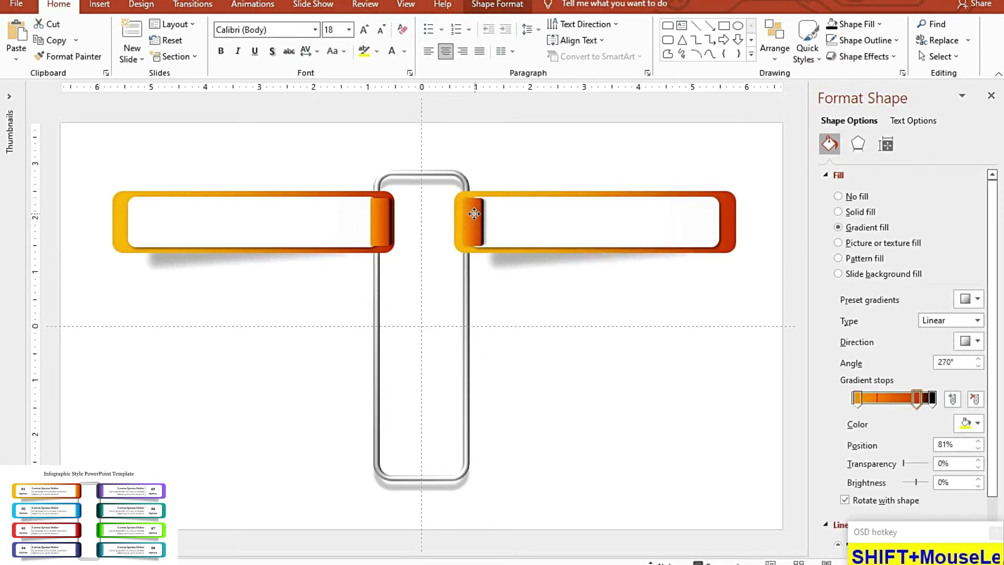
Step: Reverse the copied bar's gradient by setting its direction to Linear Left (180°)
{"action": "left_click", "coordinate": [735, 222]}
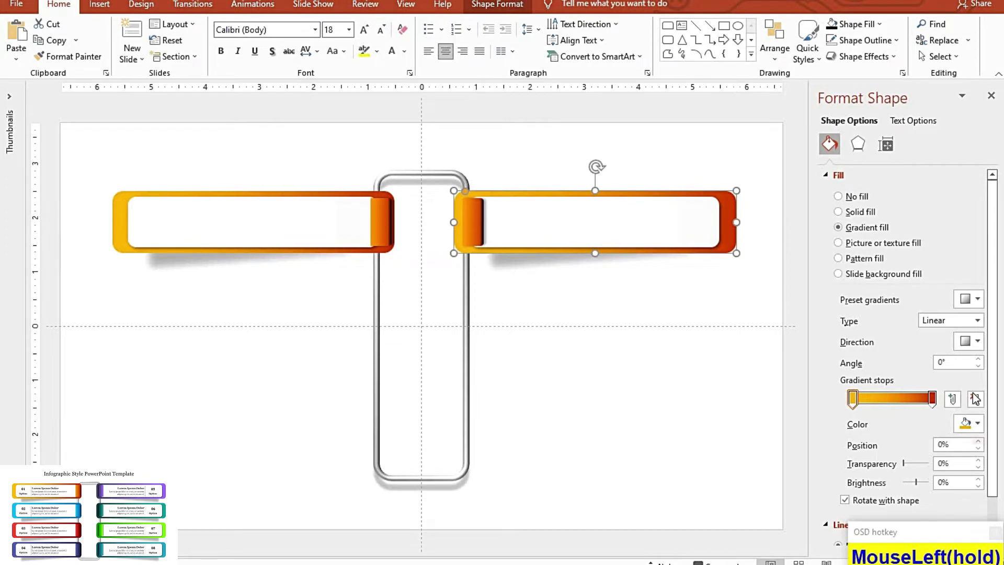
{"action": "left_click", "coordinate": [976, 341]}
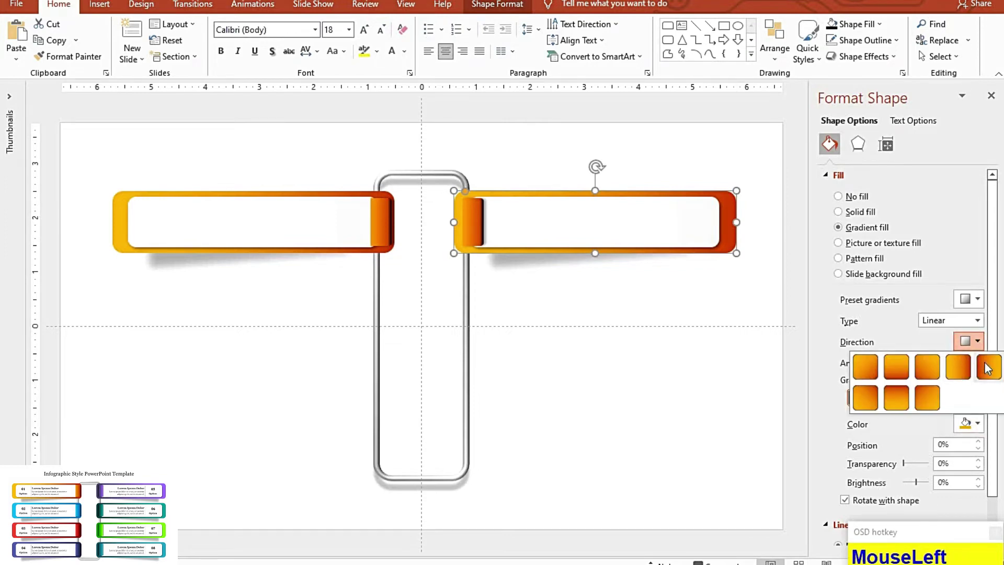
{"action": "left_click", "coordinate": [988, 366]}
Step: Try different gradient directions on the copied bar's tab and settle on Linear Down (90°)
{"action": "left_click", "coordinate": [472, 229]}
{"action": "left_click", "coordinate": [472, 229]}
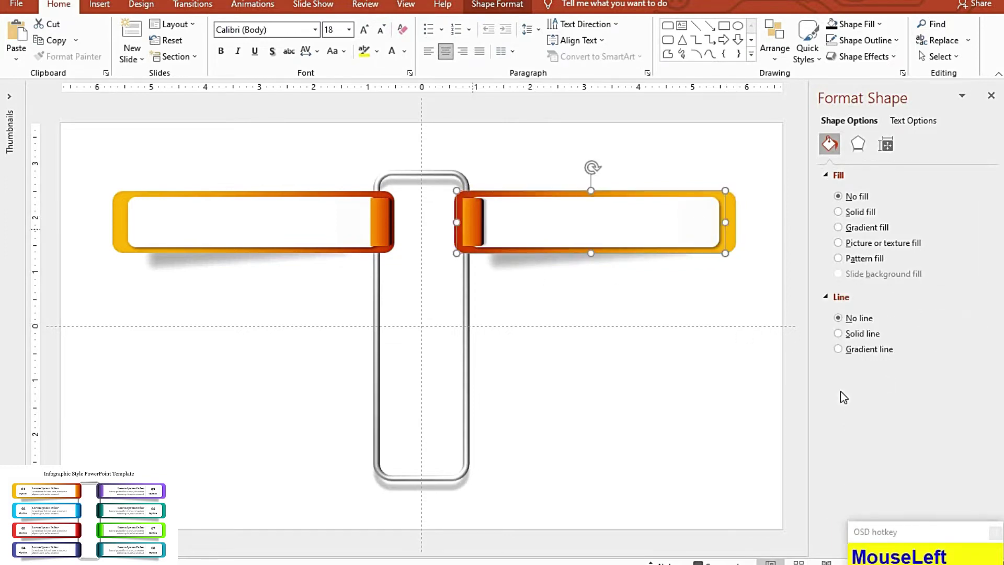
{"action": "left_click", "coordinate": [481, 216]}
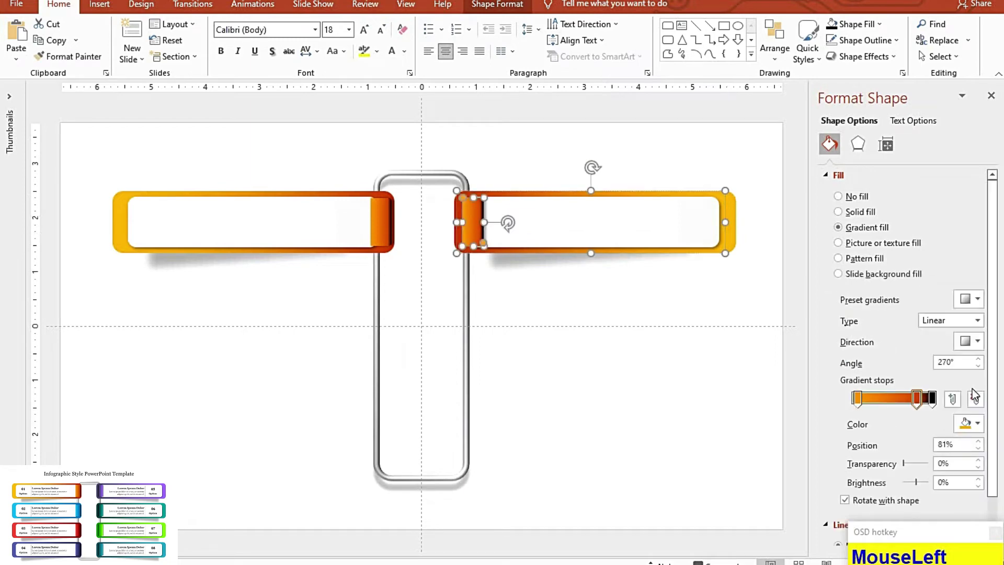
{"action": "left_click", "coordinate": [978, 342]}
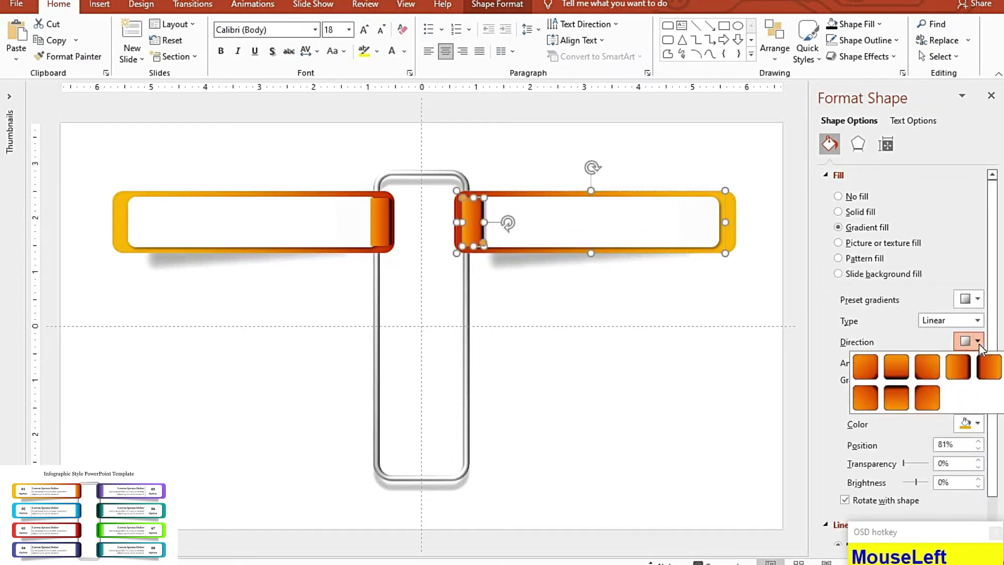
{"action": "left_click", "coordinate": [897, 400]}
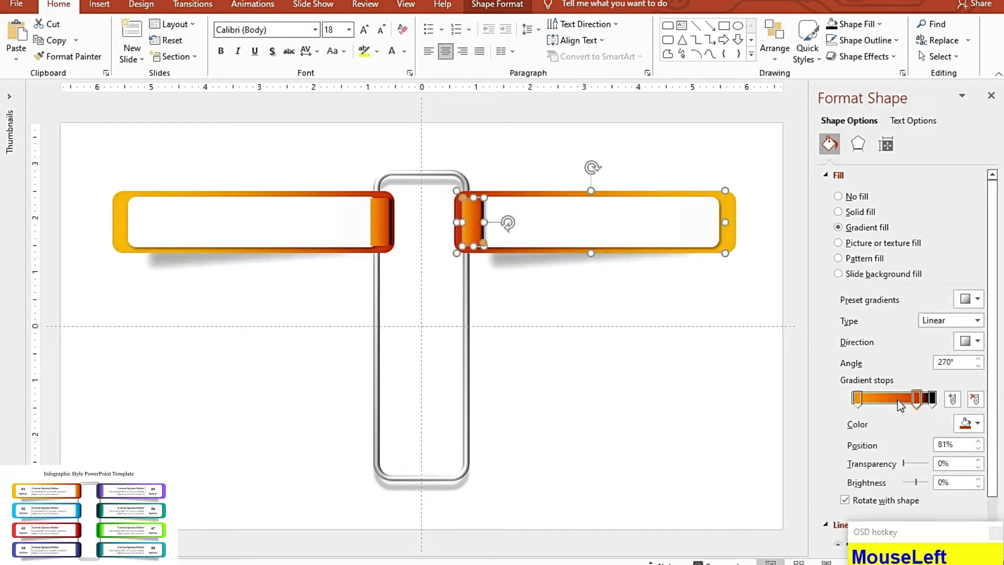
{"action": "left_click", "coordinate": [978, 342]}
{"action": "left_click", "coordinate": [968, 373]}
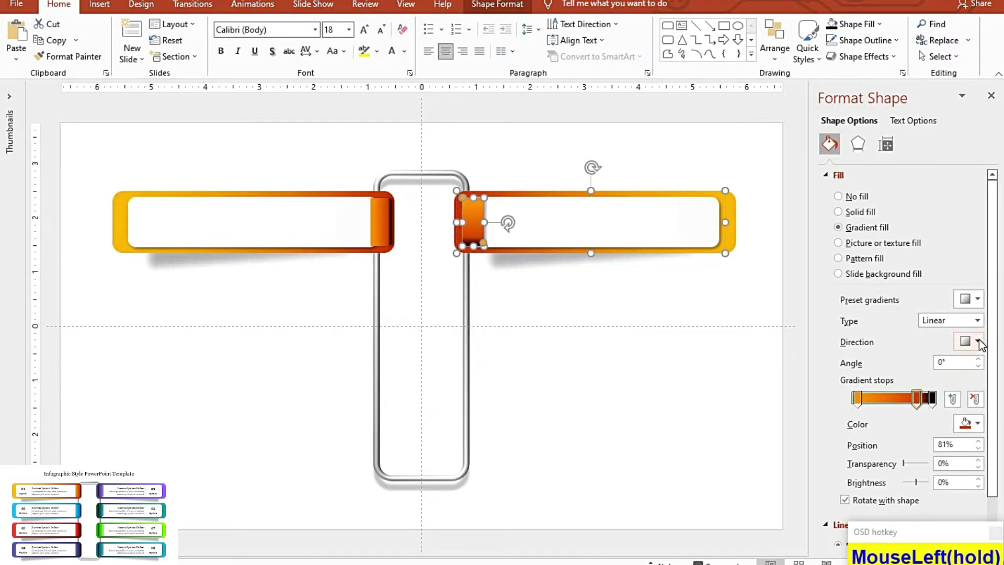
{"action": "left_click", "coordinate": [977, 341]}
{"action": "left_click", "coordinate": [989, 373]}
{"action": "left_click", "coordinate": [977, 341]}
{"action": "left_click", "coordinate": [896, 398]}
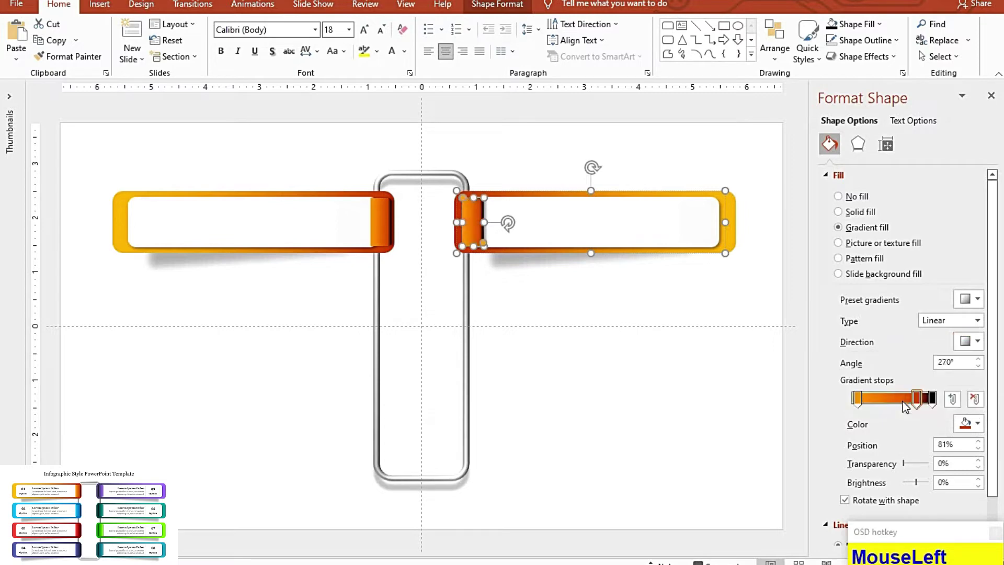
{"action": "left_click", "coordinate": [977, 341]}
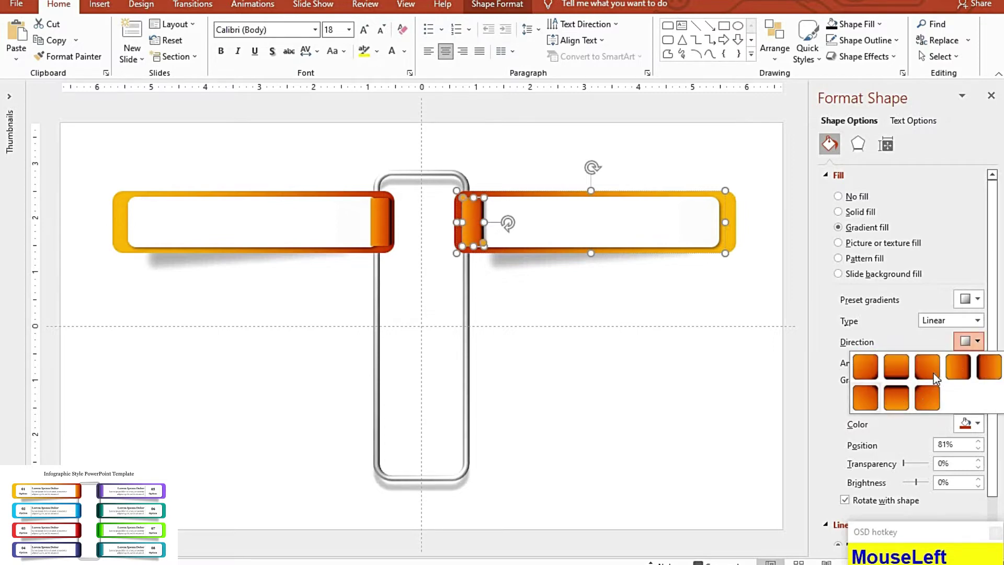
{"action": "left_click", "coordinate": [896, 368]}
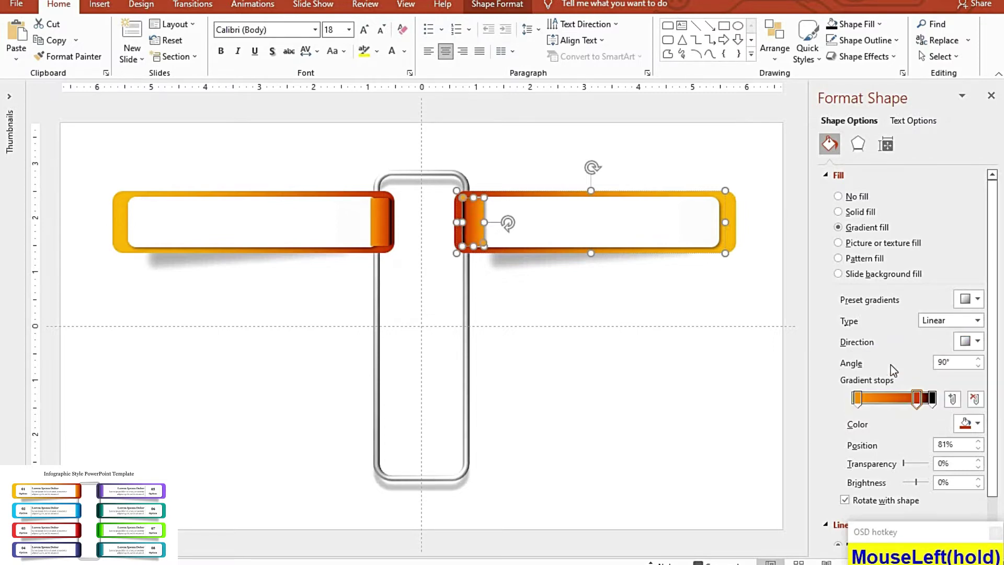
{"action": "left_click", "coordinate": [569, 369]}
Step: Send the right-hand gradient bar to the back, behind the metallic frame
{"action": "left_click", "coordinate": [643, 230]}
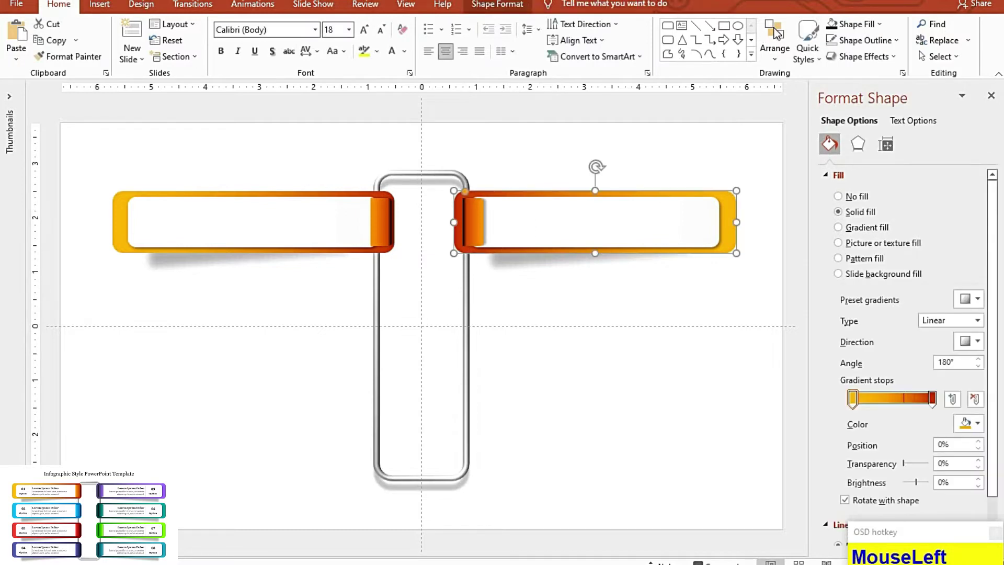
{"action": "left_click", "coordinate": [776, 53]}
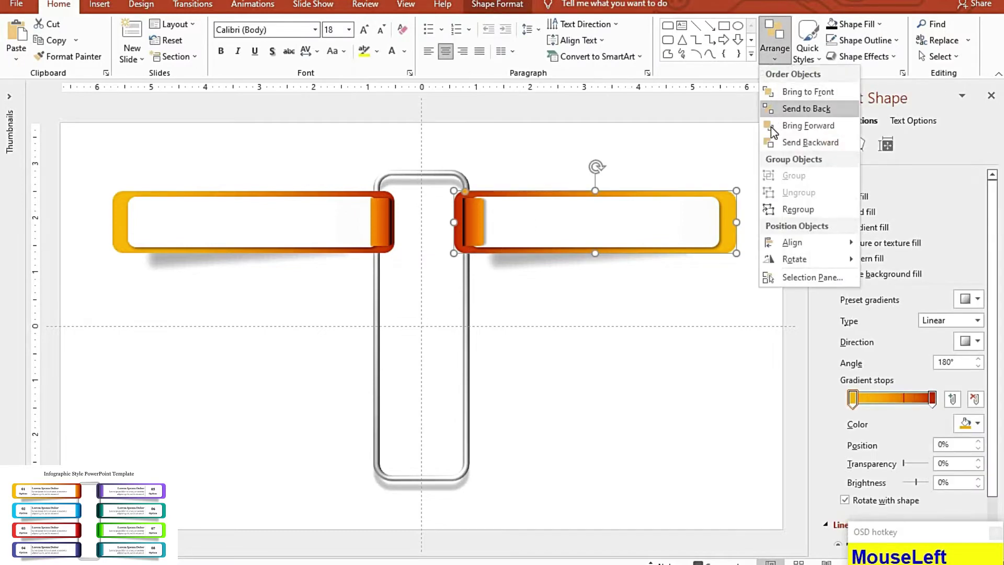
{"action": "left_click", "coordinate": [771, 91]}
{"action": "key", "text": "Escape"}
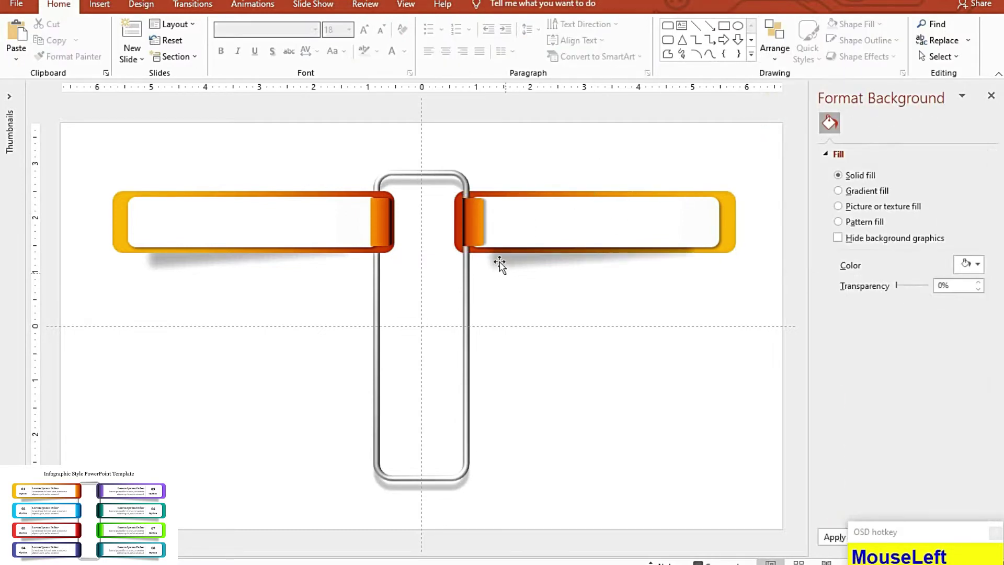
Step: Flip the slanted shadow under the right-hand bar vertically so it mirrors the left bar's shadow
{"action": "left_click", "coordinate": [499, 264]}
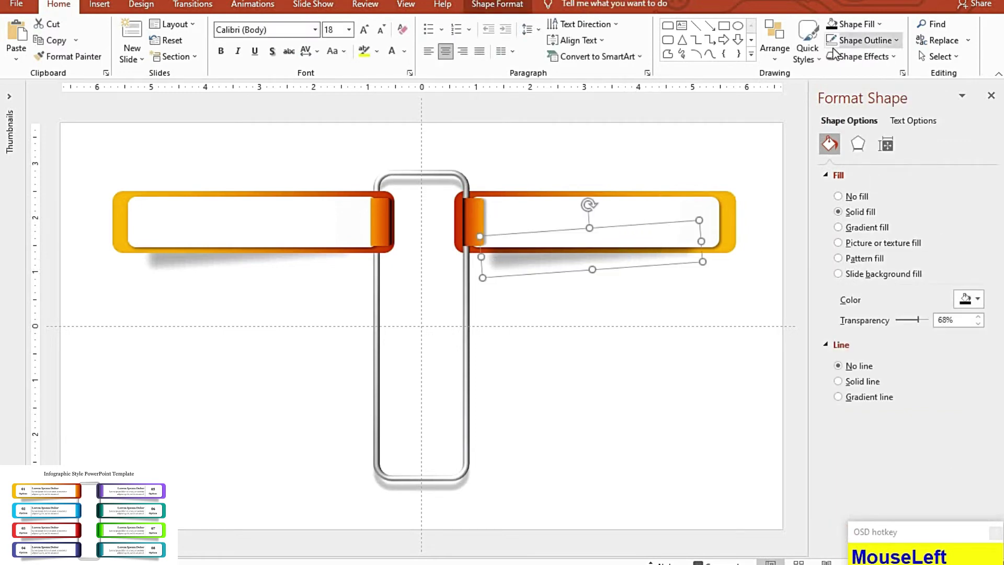
{"action": "left_click", "coordinate": [498, 4]}
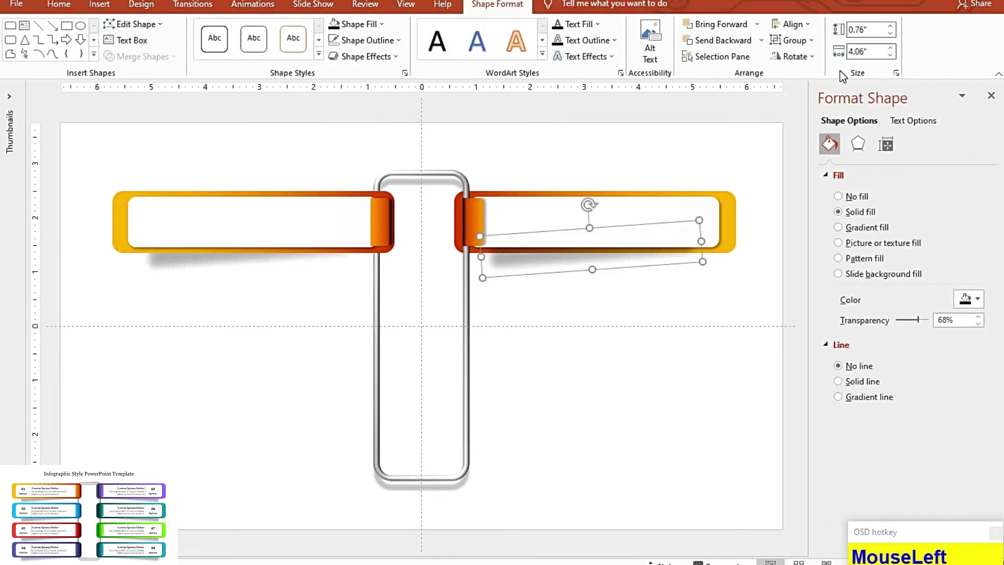
{"action": "left_click", "coordinate": [796, 62]}
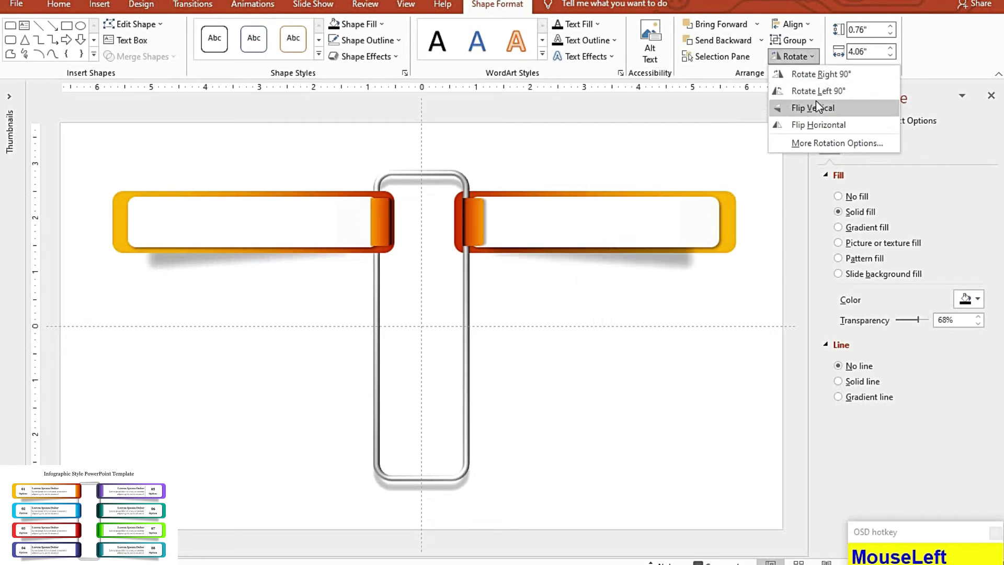
{"action": "left_click", "coordinate": [817, 106]}
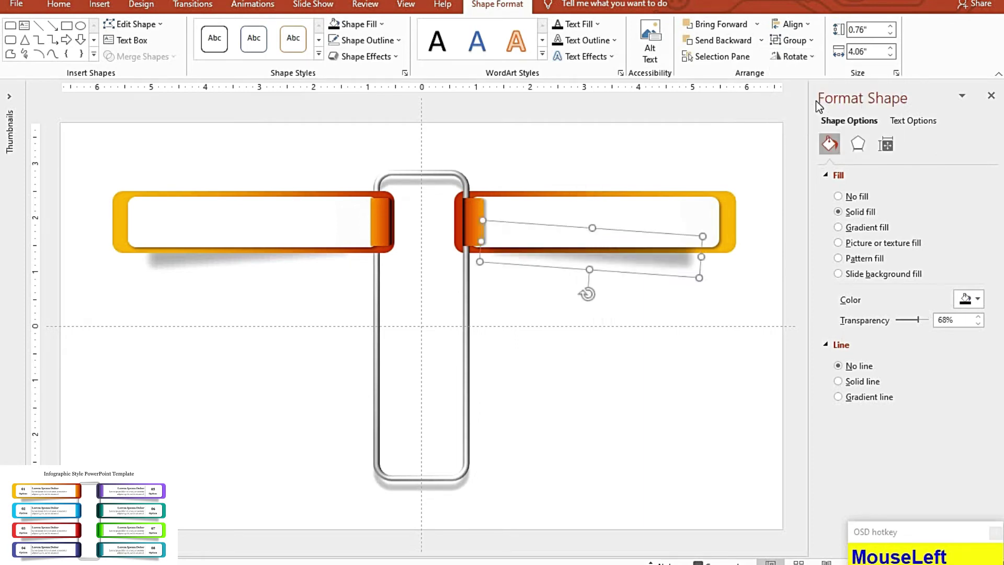
{"action": "left_click", "coordinate": [636, 304]}
Step: Duplicate the pair of bars down the metallic frame to make four rows and space them evenly
{"action": "left_click", "coordinate": [520, 204]}
{"action": "left_click_drag", "start_coordinate": [520, 204], "coordinate": [464, 423]}
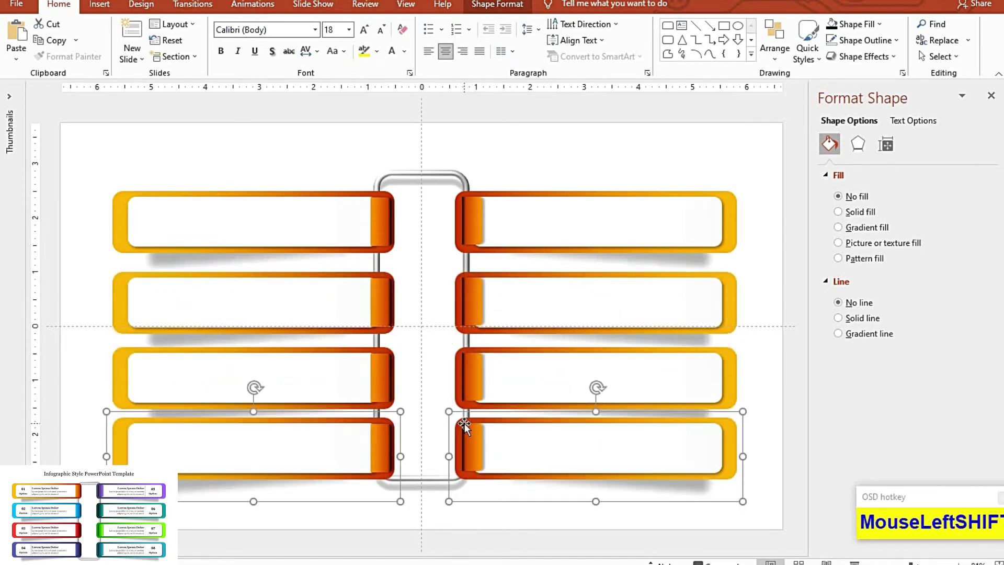
{"action": "key", "text": "F9"}
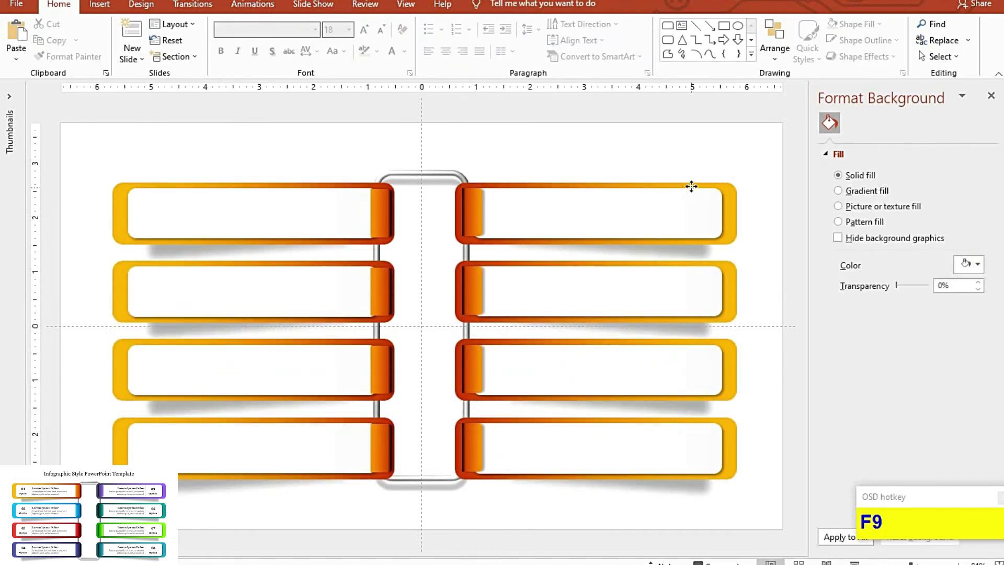
Step: Recolor the top right bar's gradient with recent colors, dark teal for the 100% stop and teal for the 0% stop
{"action": "left_click", "coordinate": [691, 187]}
{"action": "left_click", "coordinate": [933, 400]}
{"action": "left_click", "coordinate": [976, 424]}
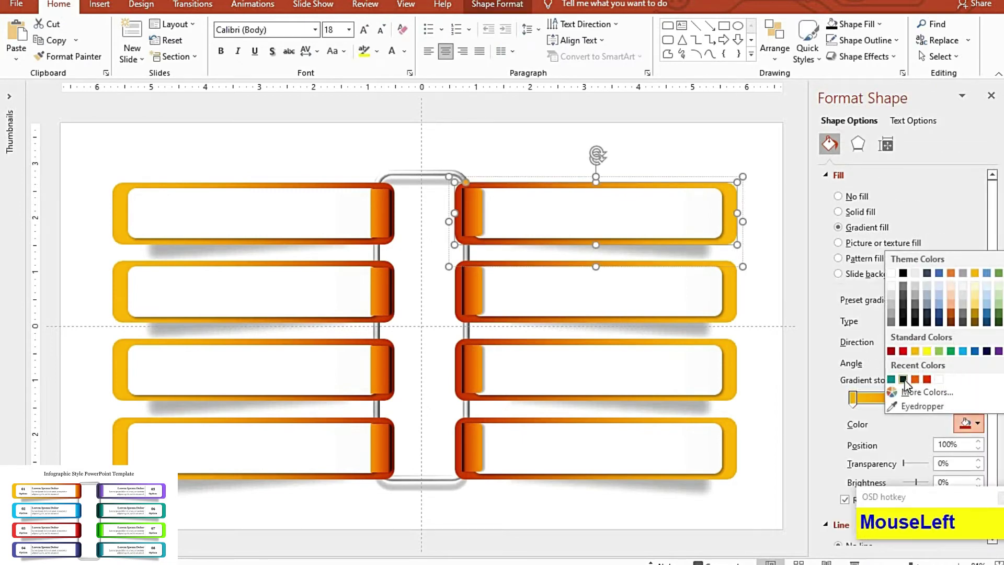
{"action": "left_click", "coordinate": [903, 380]}
{"action": "left_click", "coordinate": [852, 399]}
{"action": "left_click", "coordinate": [977, 423]}
{"action": "left_click", "coordinate": [909, 379]}
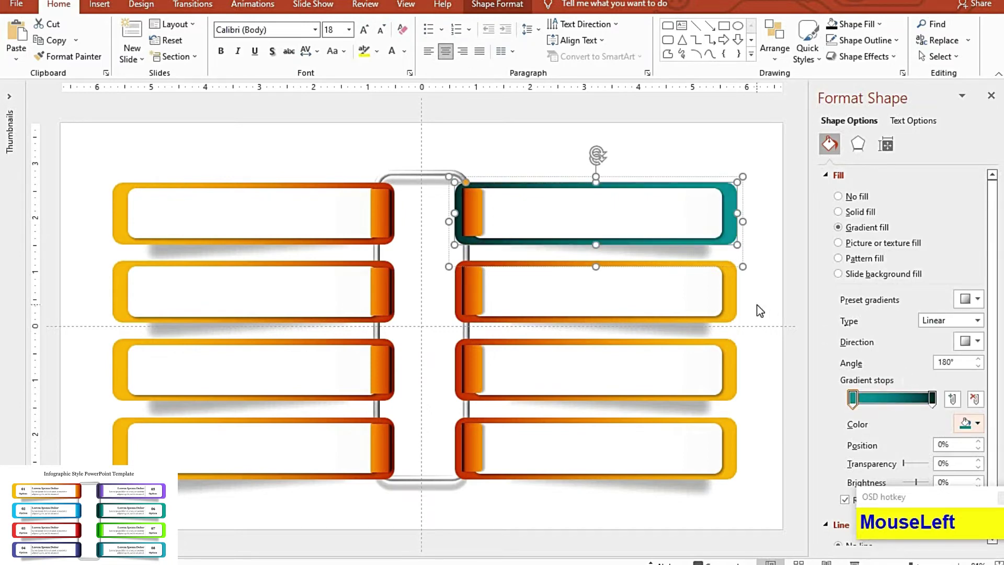
Step: Recolor the top right bar's tab gradient with dark teal at the 81% stop and teal at the 7% stop
{"action": "left_click", "coordinate": [472, 208]}
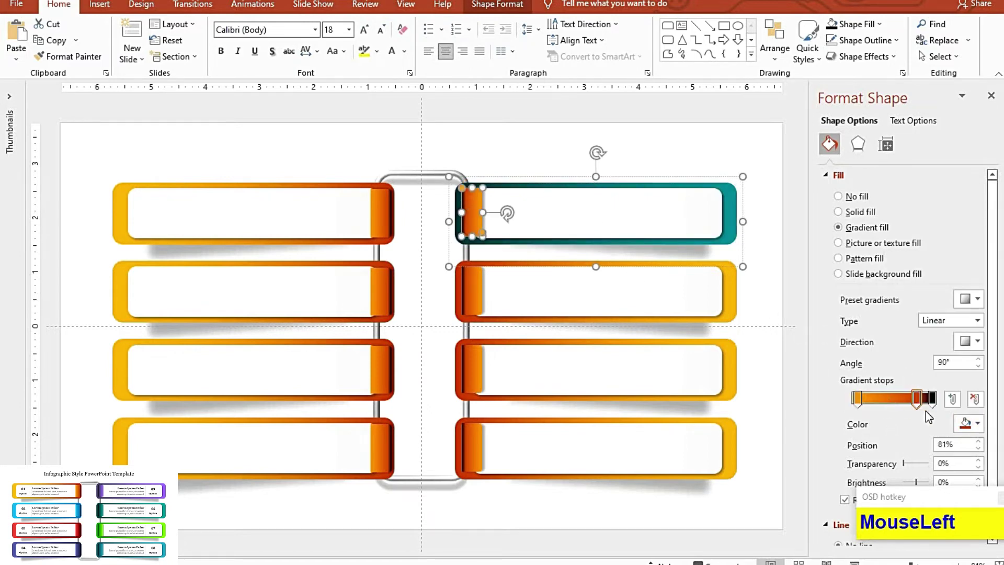
{"action": "left_click", "coordinate": [978, 424]}
{"action": "left_click", "coordinate": [903, 379]}
{"action": "left_click", "coordinate": [858, 400]}
{"action": "left_click", "coordinate": [978, 424]}
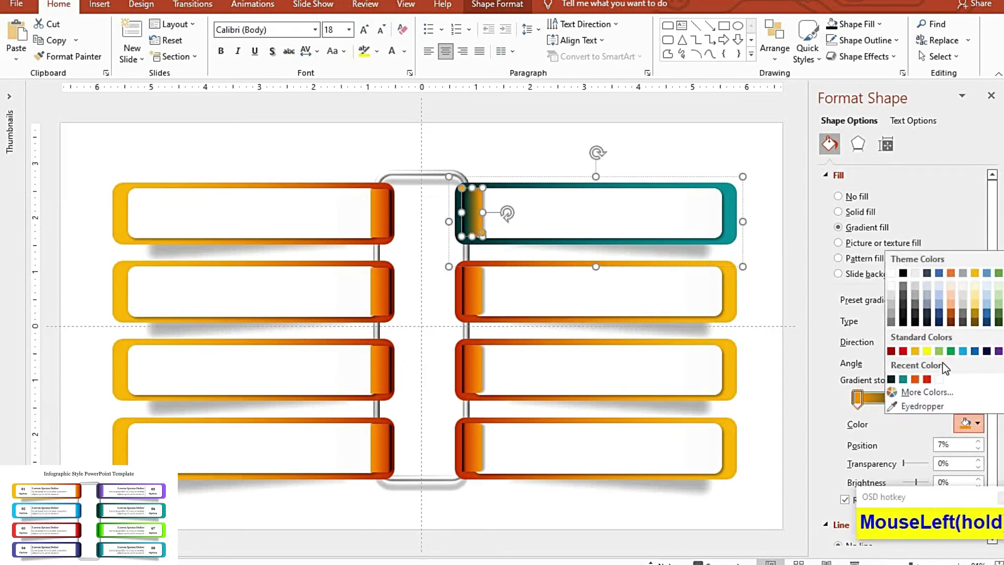
{"action": "left_click", "coordinate": [903, 380]}
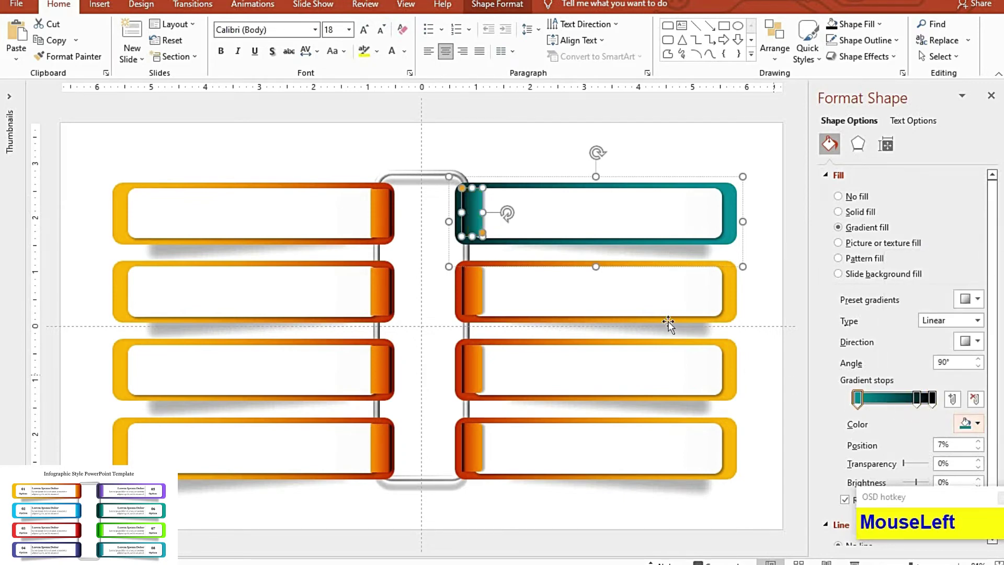
Step: Select the second bar group on the right side of the frame
{"action": "left_click", "coordinate": [623, 257]}
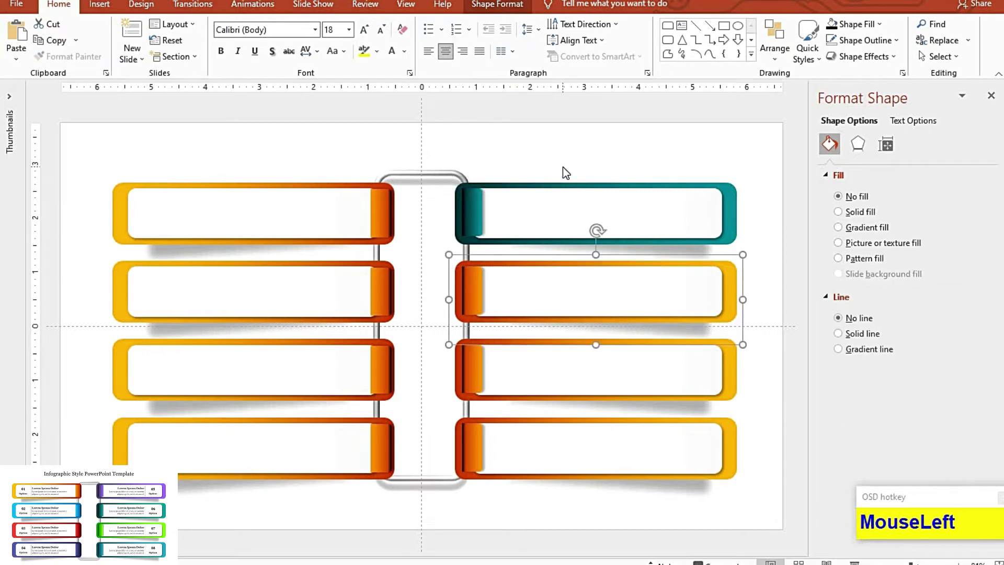